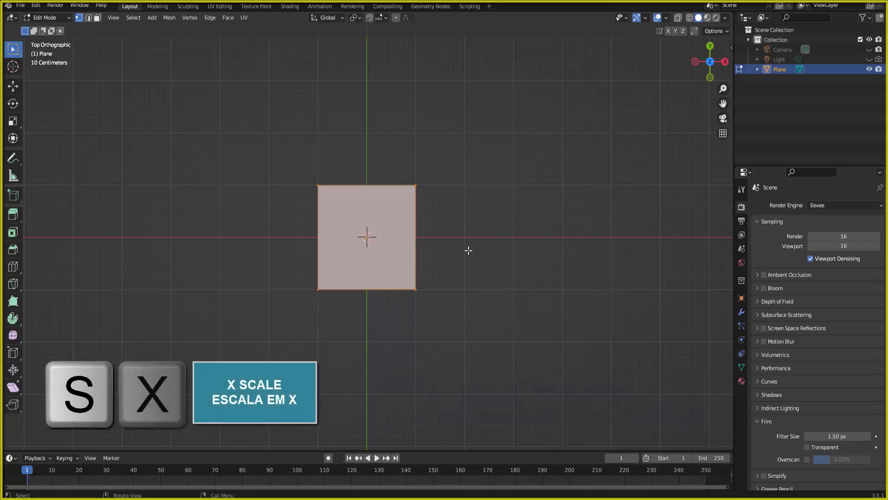
# Step: Scale the plane along the X axis to about half its width
pyautogui.press('s')
pyautogui.press('x')
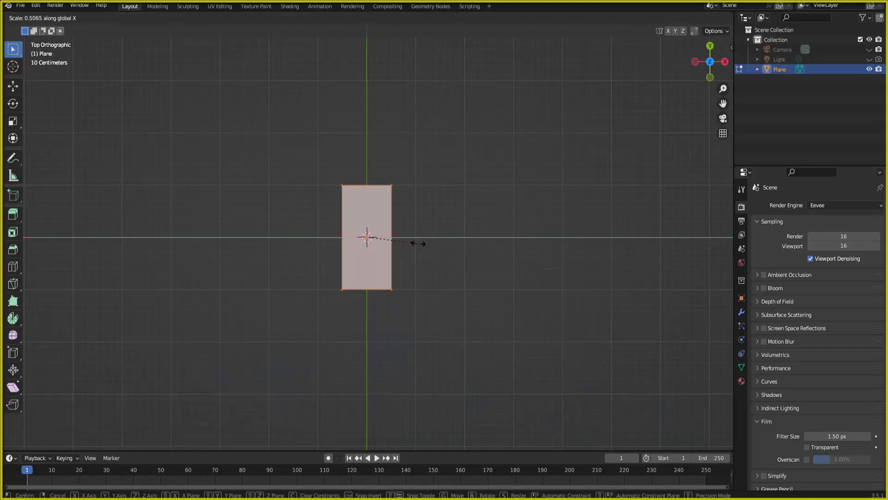
pyautogui.click(425, 242)
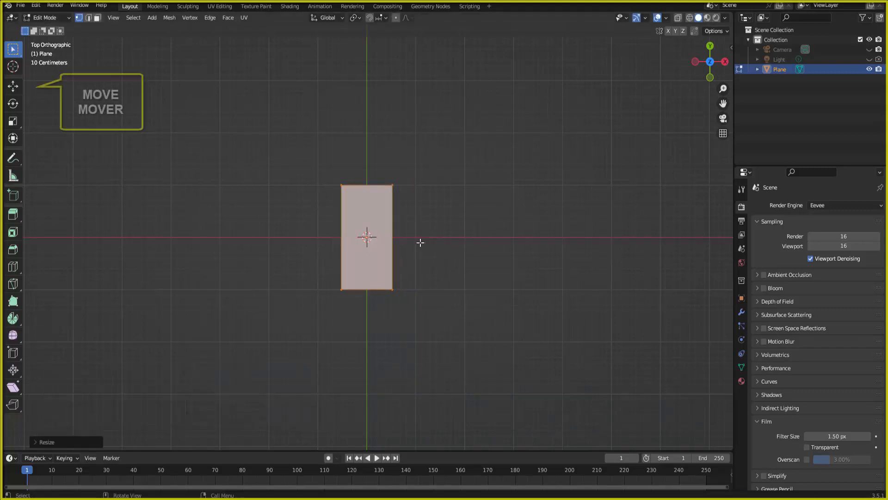
# Step: Move the plane about 1 m in the positive Y direction so its lower edge sits on the X axis
pyautogui.click(12, 86)
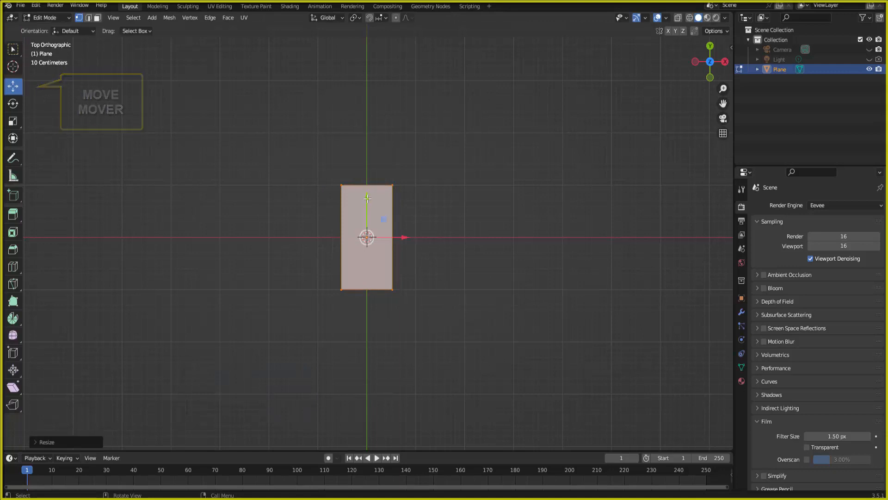
pyautogui.moveTo(366, 235); pyautogui.dragTo(365, 145)
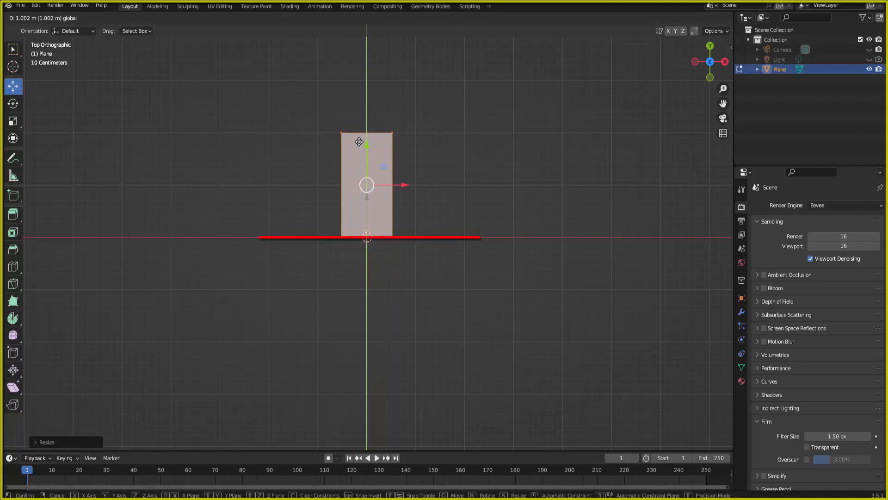
pyautogui.moveTo(359, 141); pyautogui.dragTo(359, 141)
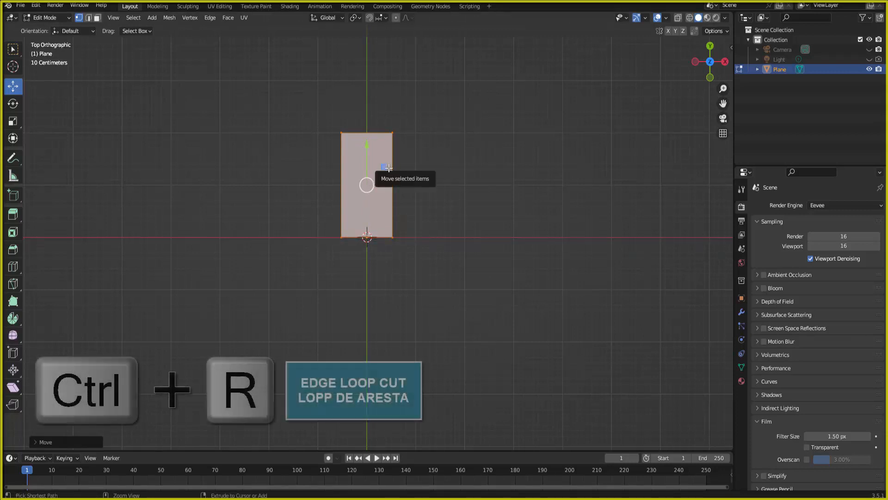
# Step: Add one horizontal loop cut across the middle of the plane
pyautogui.hotkey('ctrl', 'r')
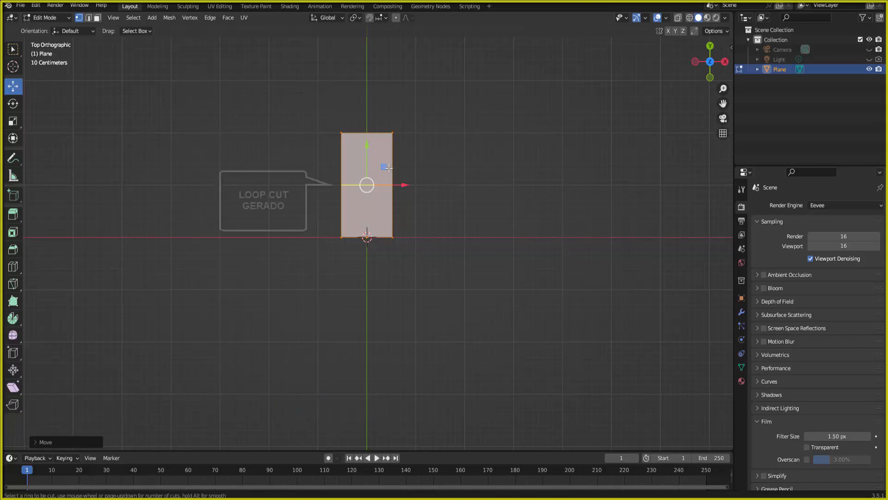
pyautogui.click(389, 168)
pyautogui.click(388, 168)
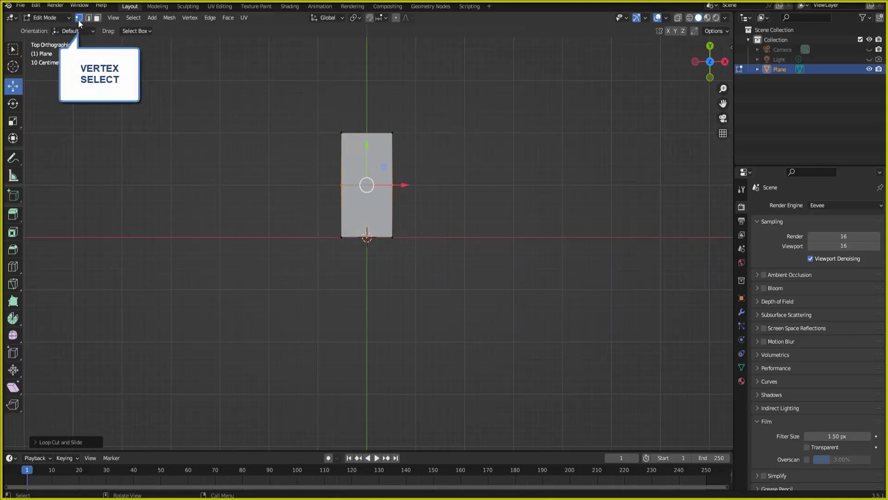
# Step: Scale the two lower vertices toward each other to taper the petal's base to a narrow tip
pyautogui.moveTo(325, 232); pyautogui.dragTo(407, 247)
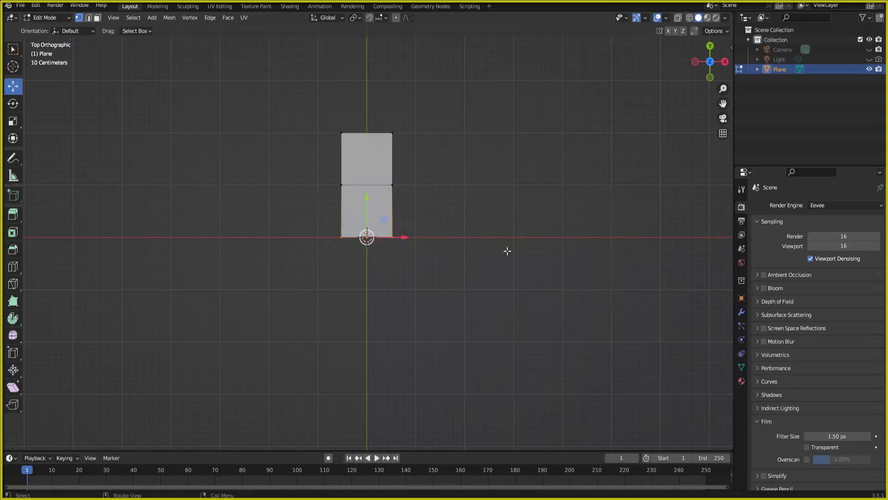
pyautogui.press('s')
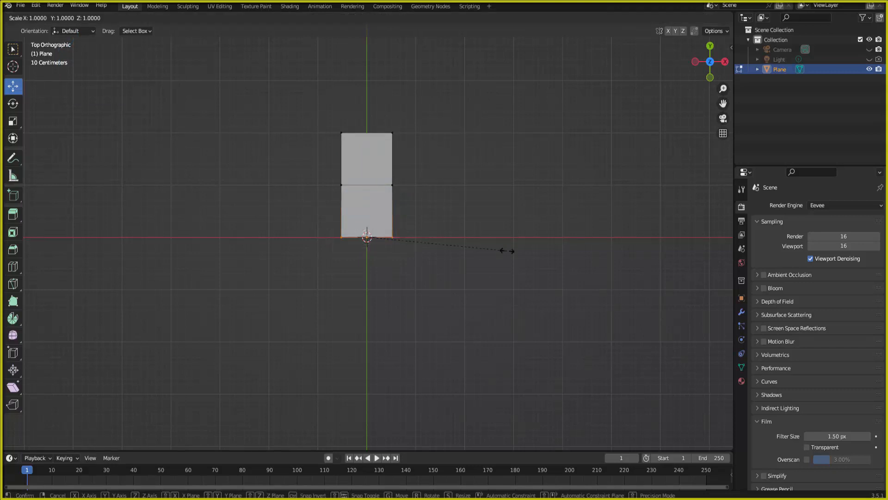
pyautogui.press('x')
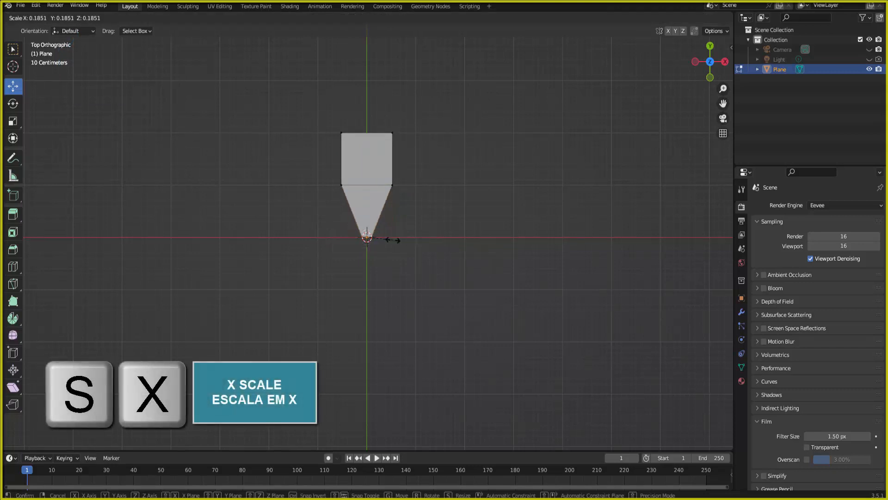
pyautogui.click(430, 245)
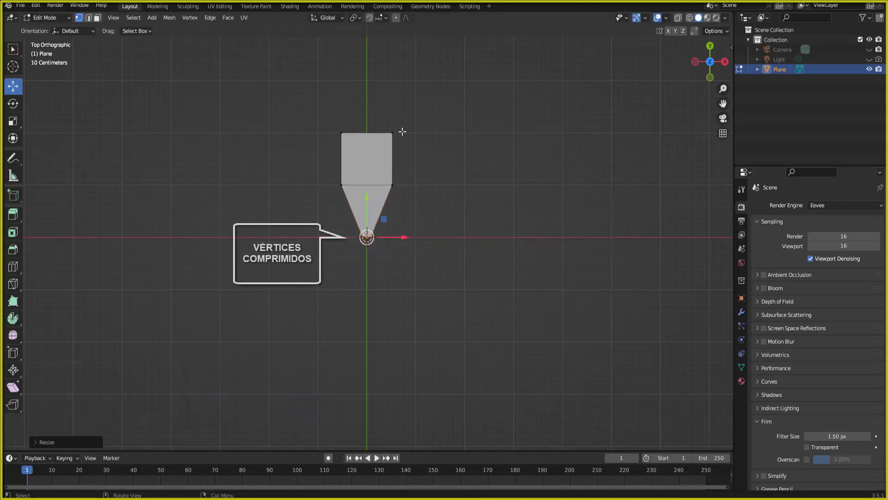
# Step: Round the petal's two upper corners with a 3-segment vertex bevel about 0.25 m wide
pyautogui.moveTo(331, 120); pyautogui.dragTo(407, 144)
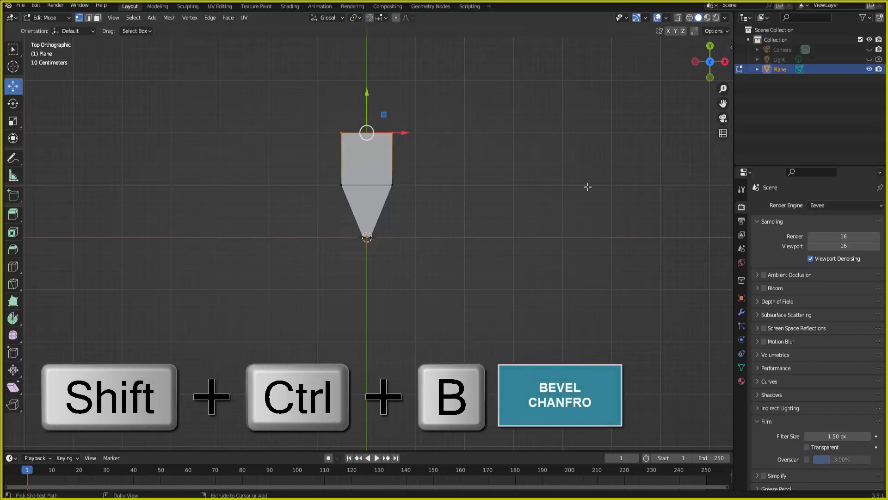
pyautogui.hotkey('ctrl', 'shift', 'b')
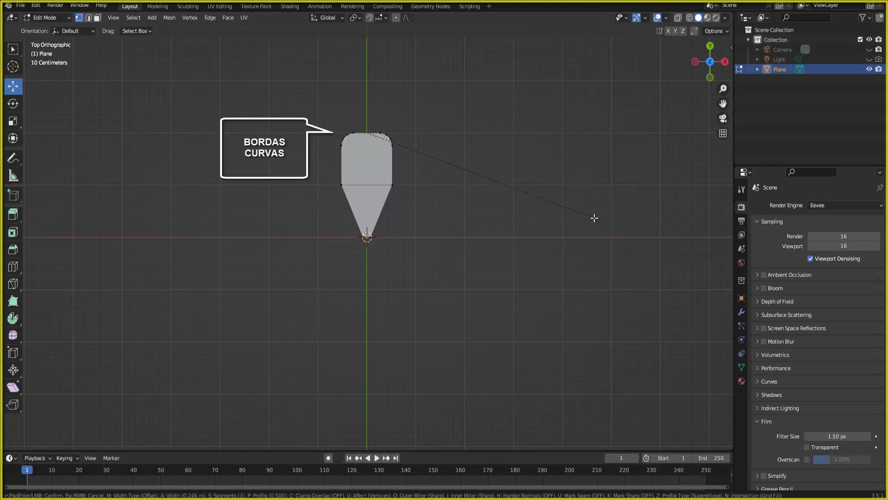
pyautogui.click(594, 218)
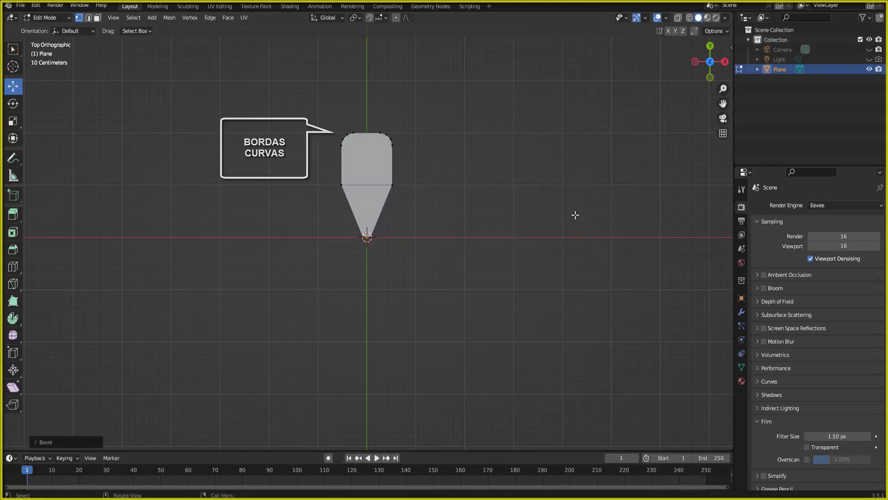
# Step: Lower the petal's narrow base edge slightly along the Z axis
pyautogui.moveTo(573, 212); pyautogui.dragTo(437, 172, button='middle')
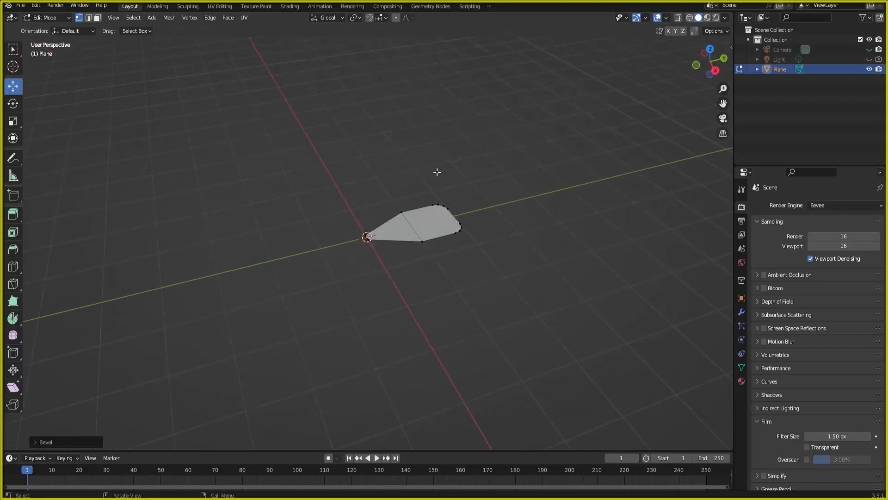
pyautogui.click(368, 238)
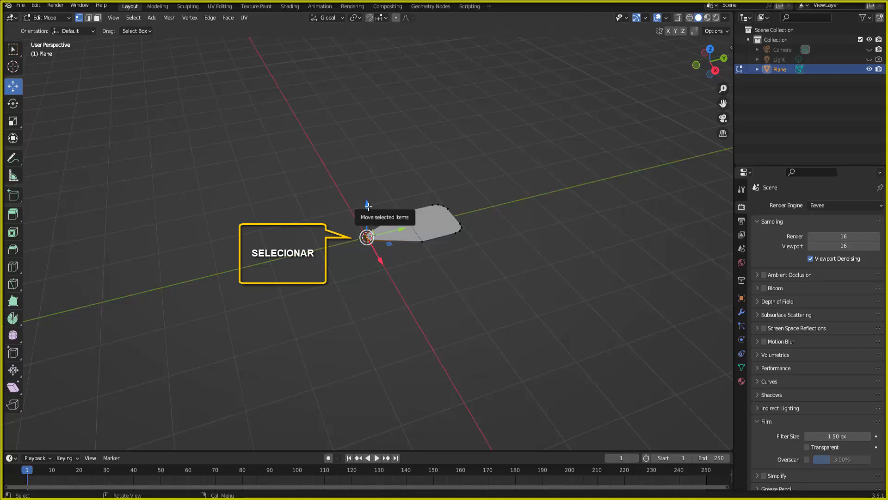
pyautogui.moveTo(369, 206); pyautogui.dragTo(370, 217)
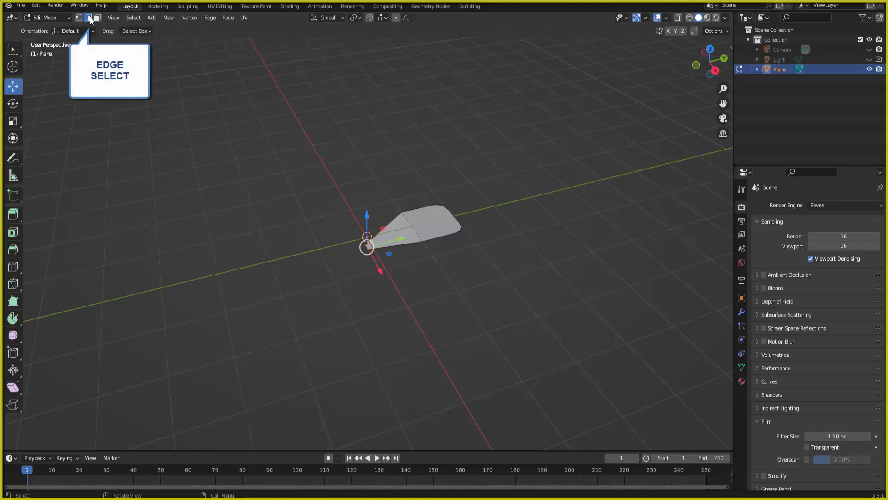
# Step: Raise the petal's middle cross edge slightly along the Z axis
pyautogui.click(410, 223)
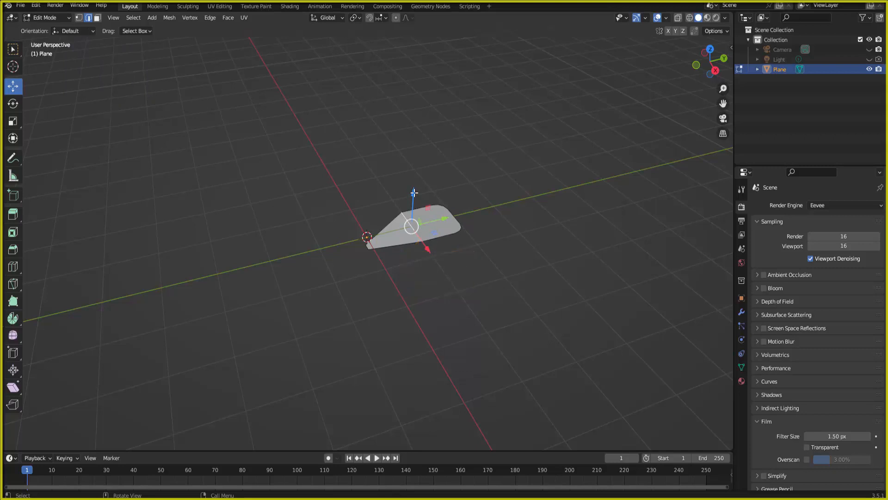
pyautogui.moveTo(414, 193); pyautogui.dragTo(416, 183)
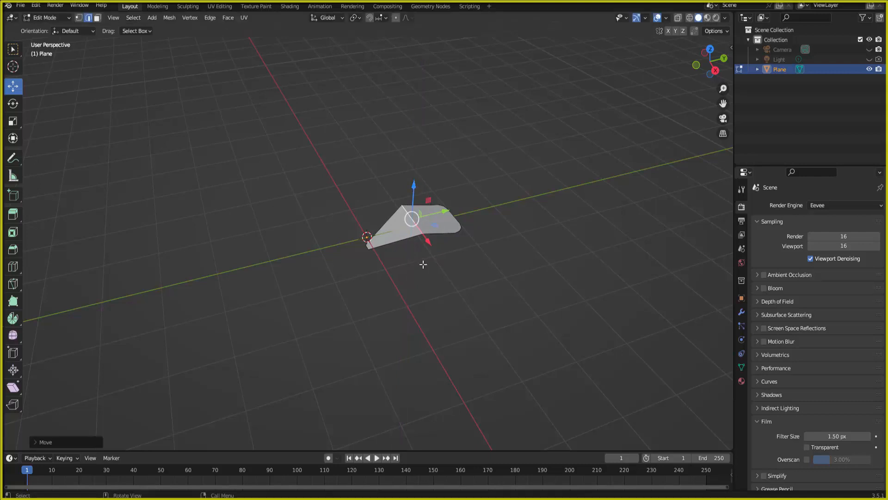
pyautogui.moveTo(445, 276); pyautogui.dragTo(488, 284, button='middle')
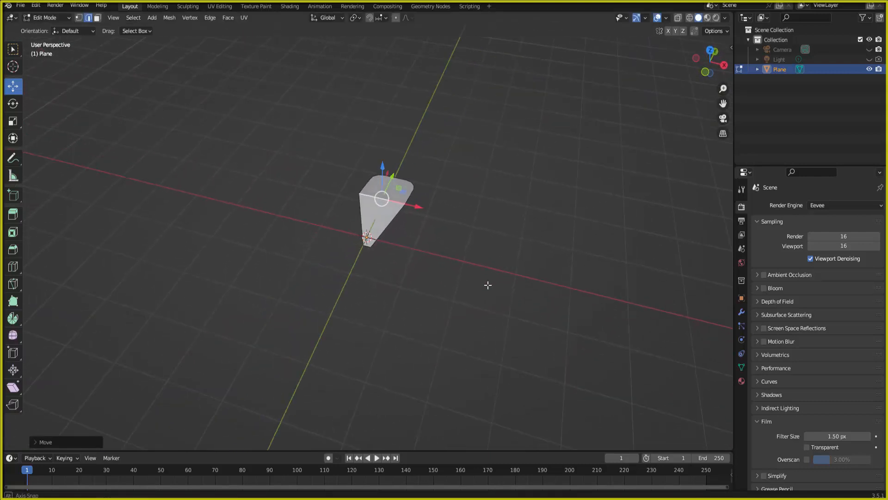
# Step: Return to the top view and switch the petal to Object Mode
pyautogui.click(710, 49)
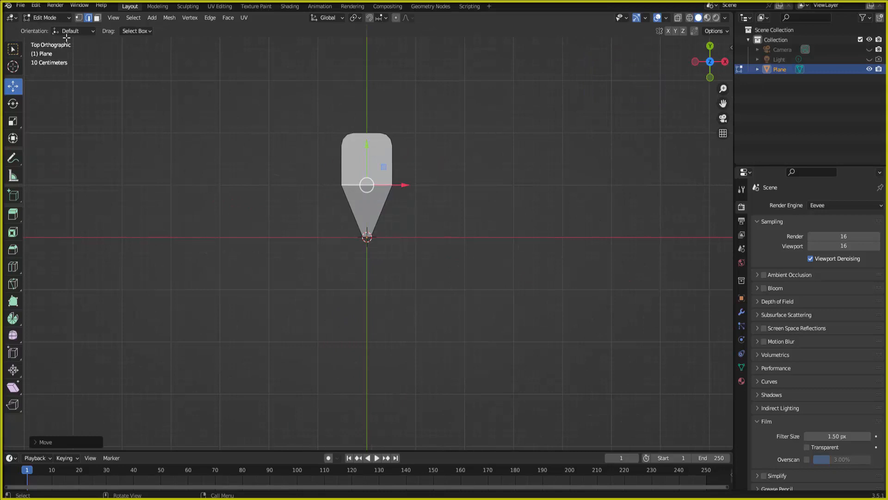
pyautogui.click(55, 17)
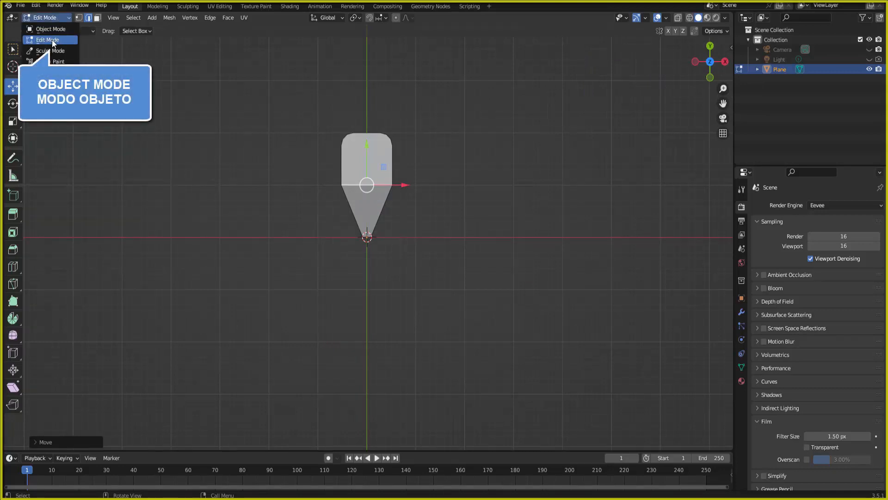
pyautogui.click(52, 29)
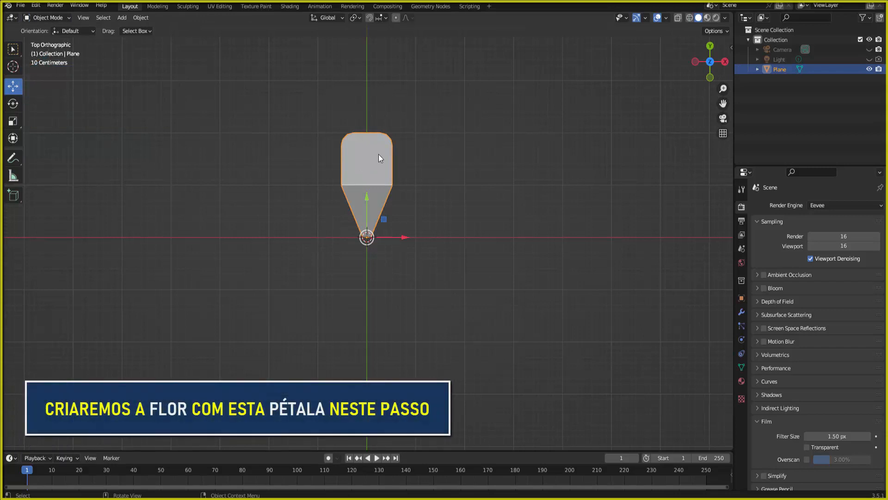
# Step: Add a Subdivision Surface modifier to the petal with viewport and render levels both set to 3
pyautogui.click(741, 311)
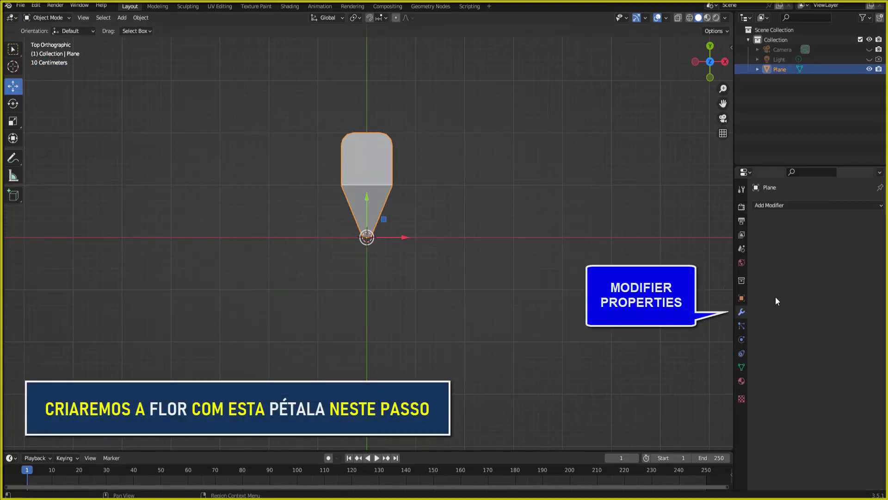
pyautogui.click(823, 205)
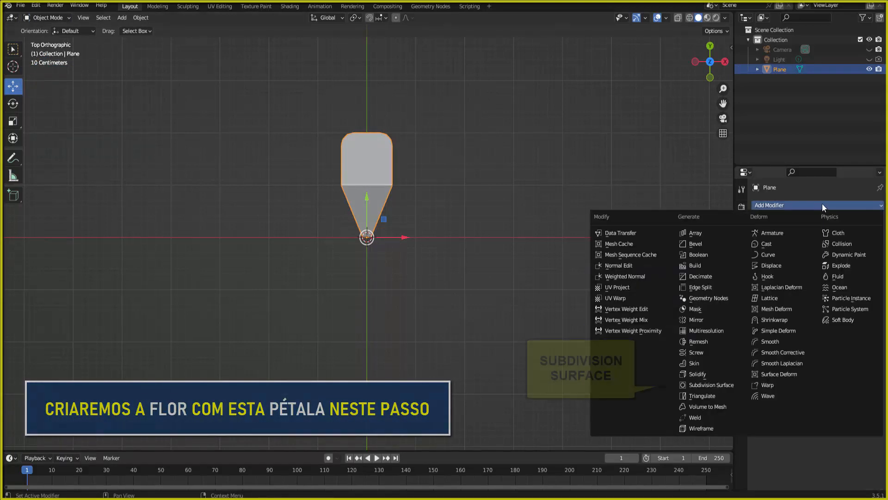
pyautogui.click(711, 385)
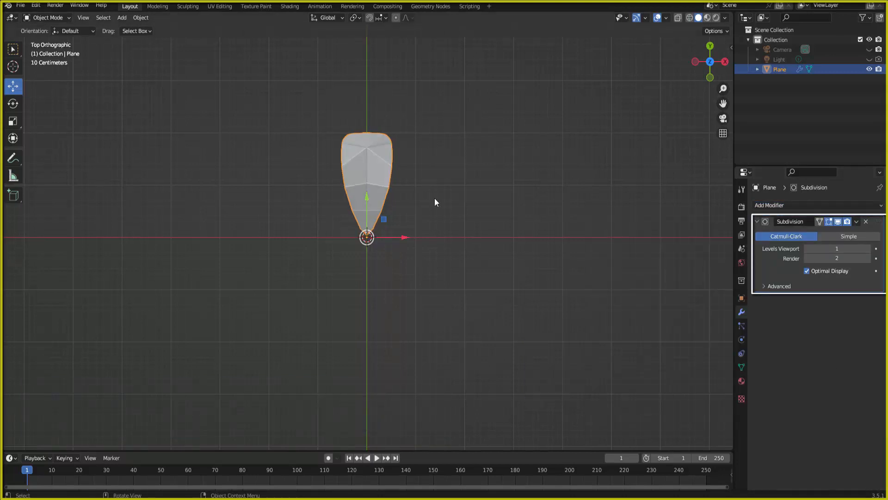
pyautogui.click(868, 249)
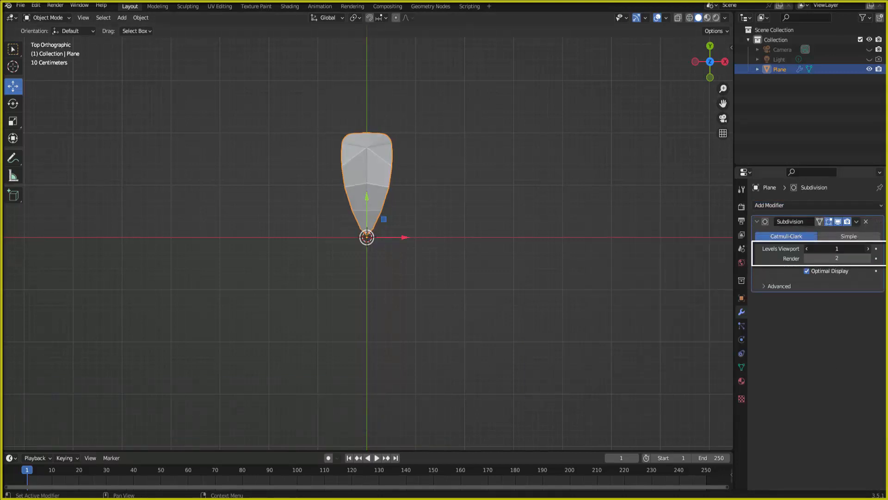
pyautogui.click(868, 249)
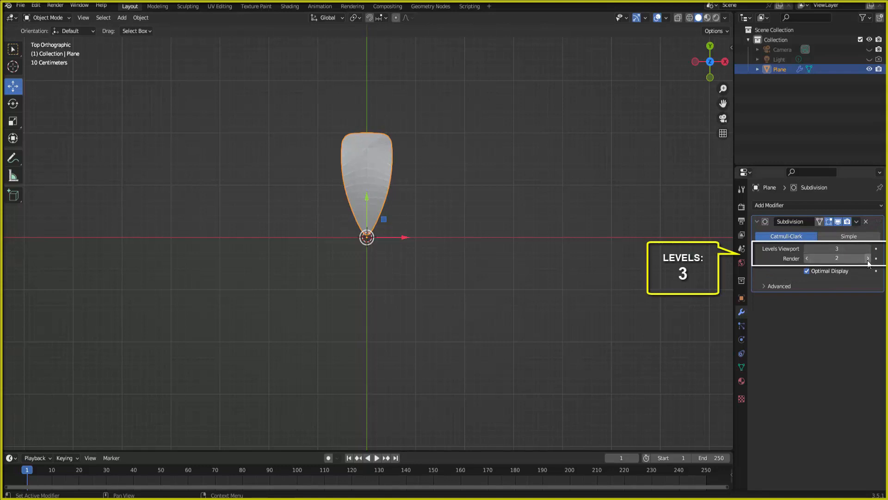
pyautogui.click(868, 259)
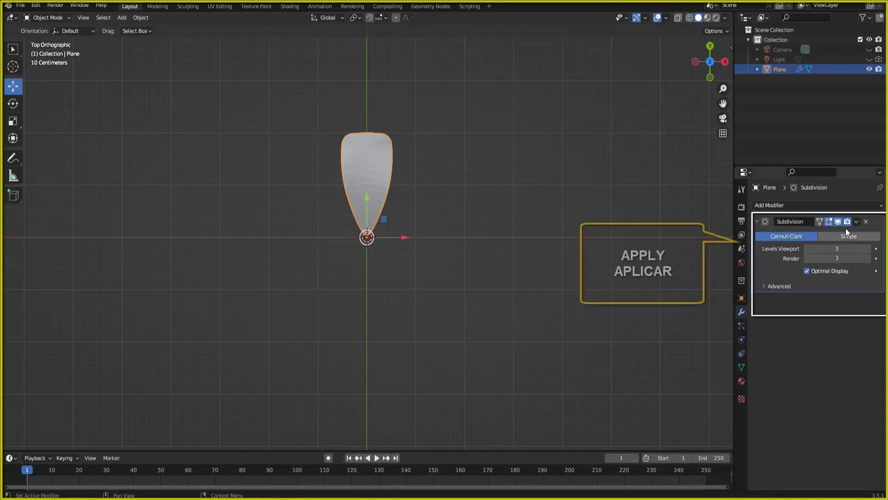
# Step: Apply the Subdivision modifier and shade the petal smooth
pyautogui.click(856, 221)
pyautogui.click(815, 232)
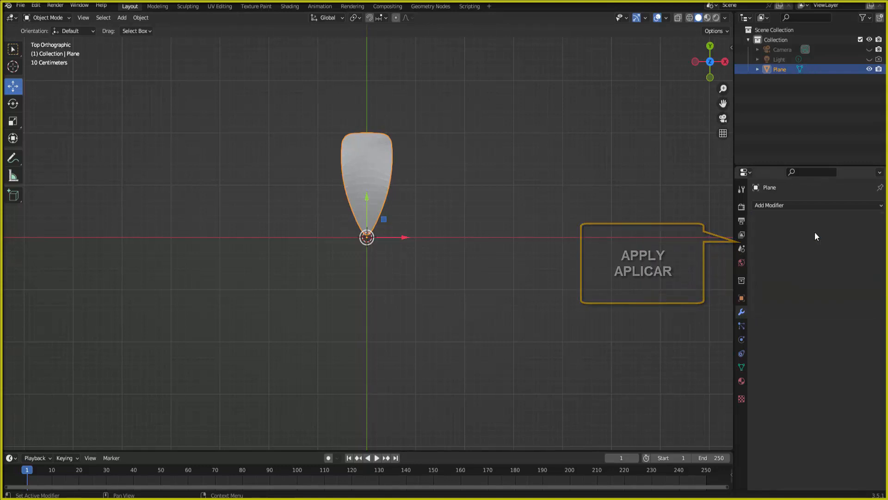
pyautogui.rightClick(525, 109)
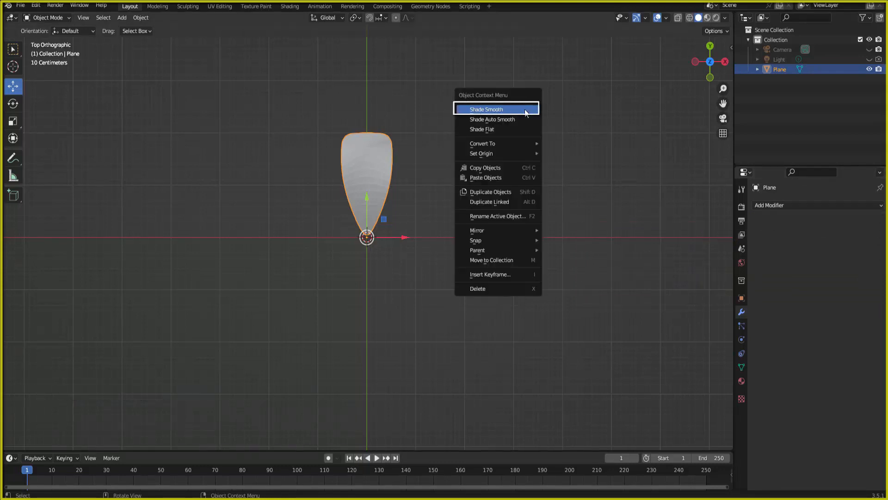
pyautogui.click(525, 110)
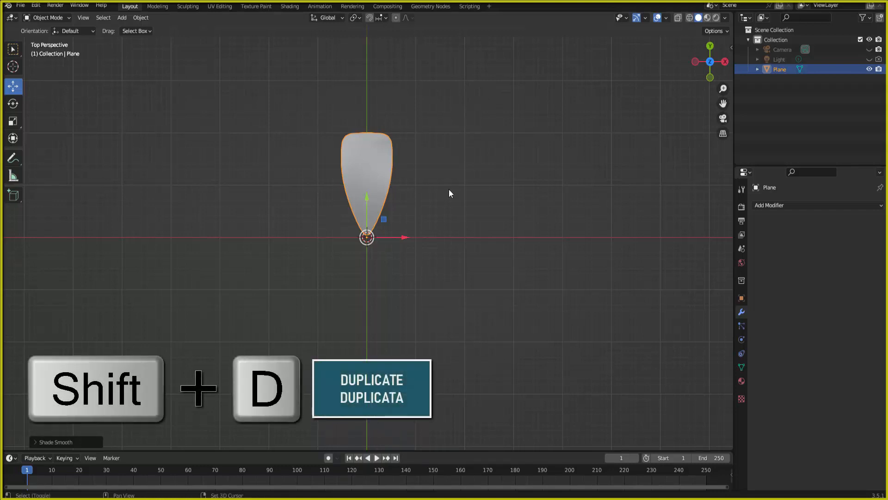
# Step: Duplicate the petal in place and rotate the copy 45° about the global Z axis
pyautogui.hotkey('shift', 'd')
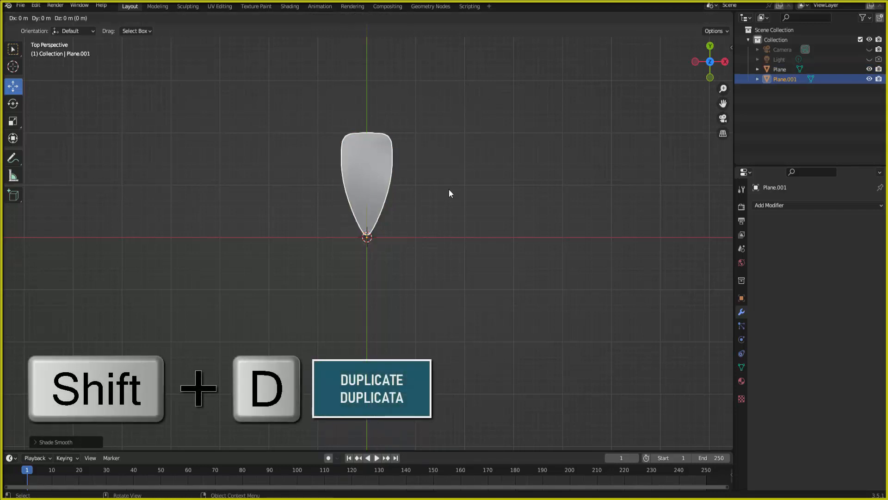
pyautogui.press('r')
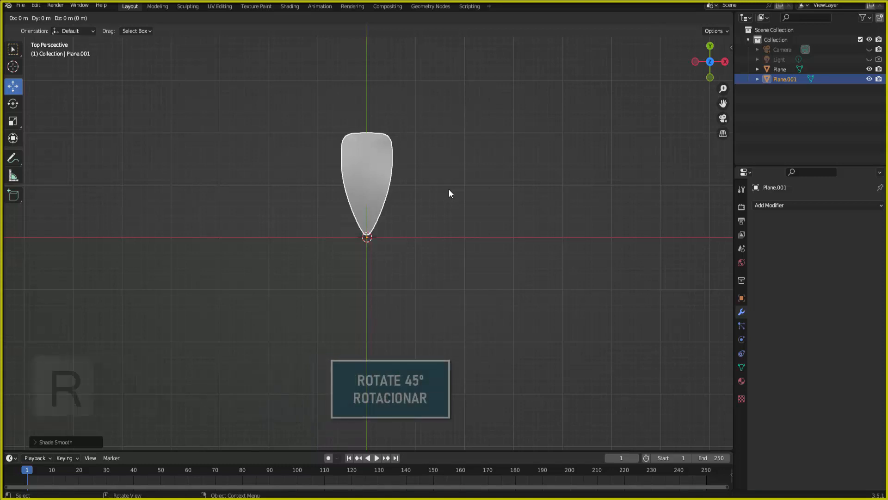
pyautogui.press('z')
pyautogui.press('4')
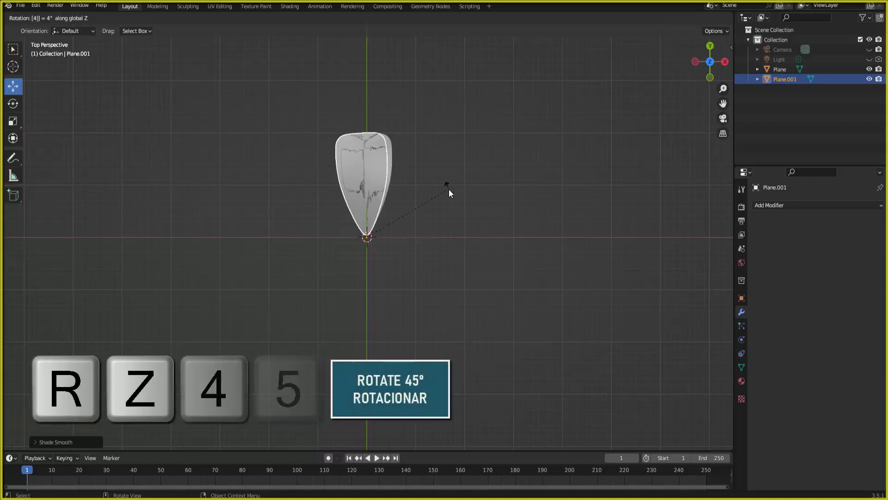
pyautogui.press('5')
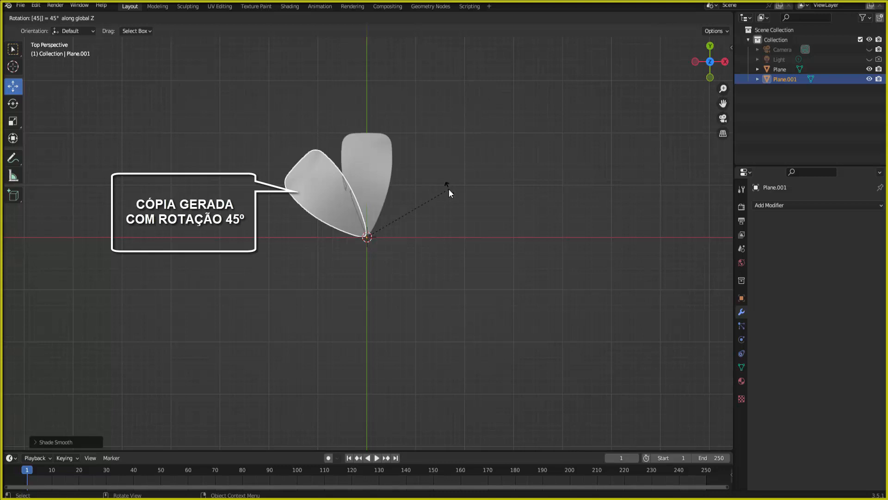
pyautogui.press('Return')
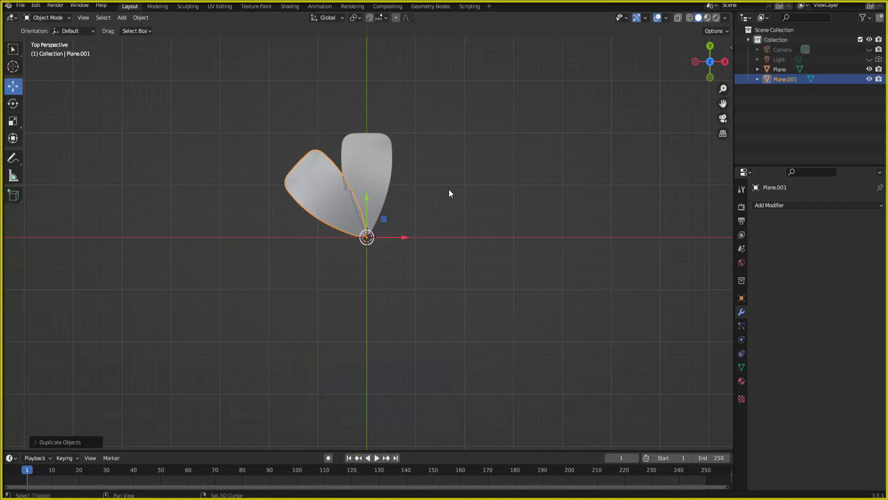
# Step: Repeat the 45° duplicate-and-rotate six more times to complete a ring of eight petals around the centre
pyautogui.hotkey('shift', 'r')
pyautogui.hotkey('shift', 'r')
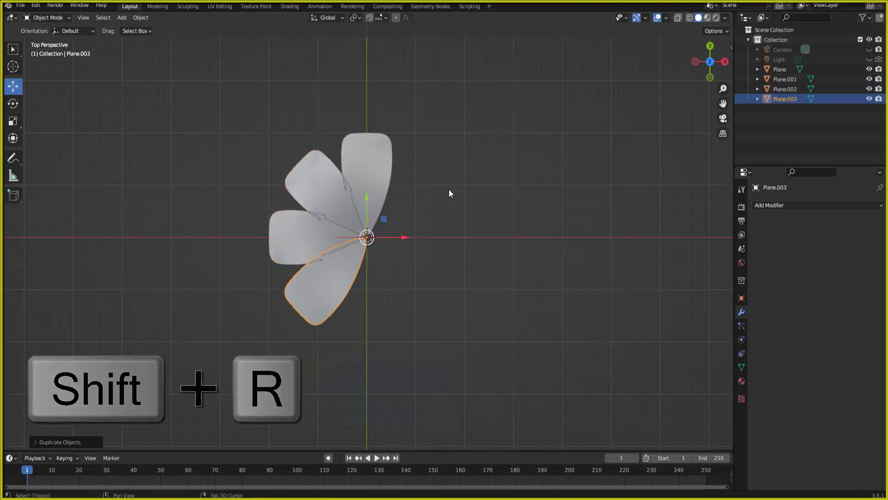
pyautogui.hotkey('shift', 'r')
pyautogui.hotkey('shift', 'r')
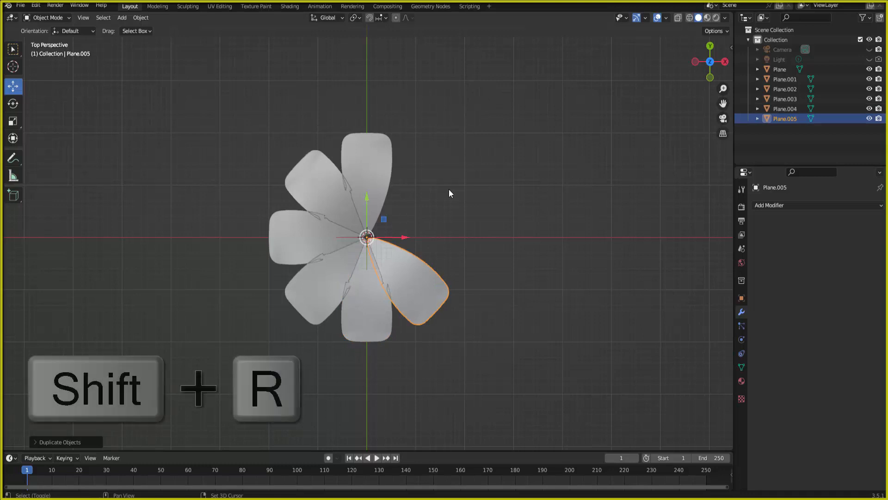
pyautogui.hotkey('shift', 'r')
pyautogui.hotkey('shift', 'r')
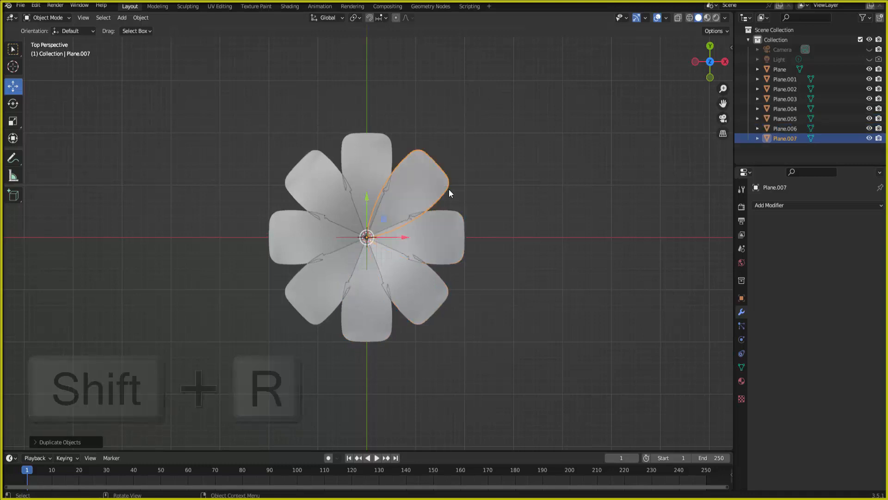
# Step: Join all eight petals into a single mesh and rename the object FLOR
pyautogui.click(508, 180)
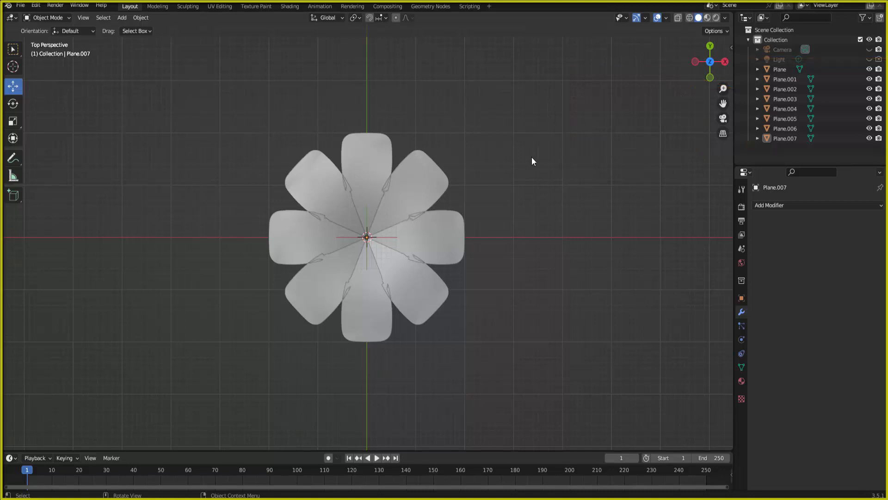
pyautogui.moveTo(207, 96); pyautogui.dragTo(533, 354)
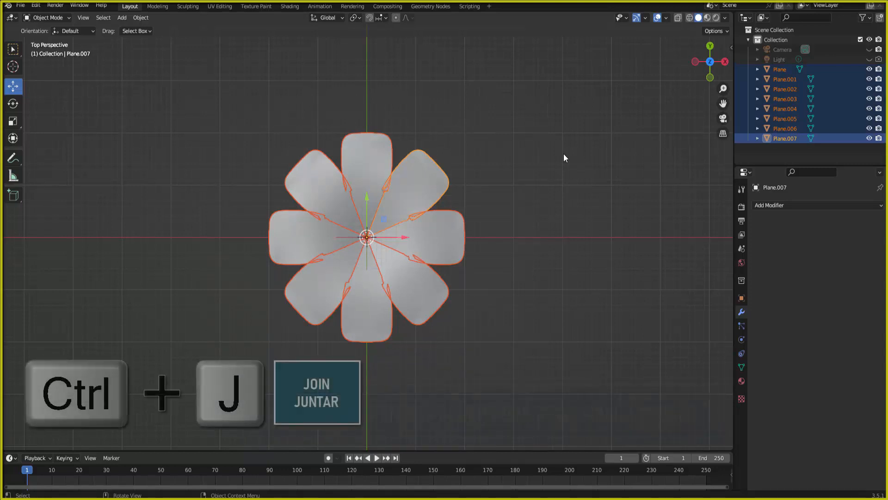
pyautogui.hotkey('ctrl', 'j')
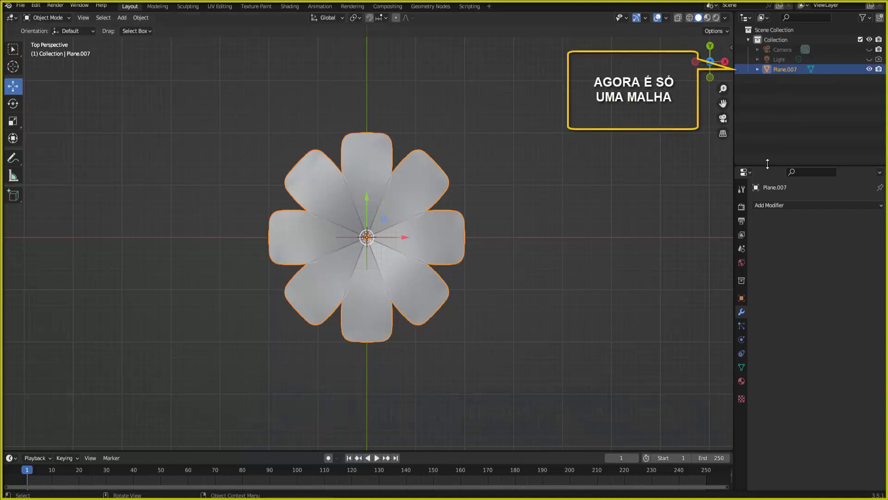
pyautogui.doubleClick(775, 73)
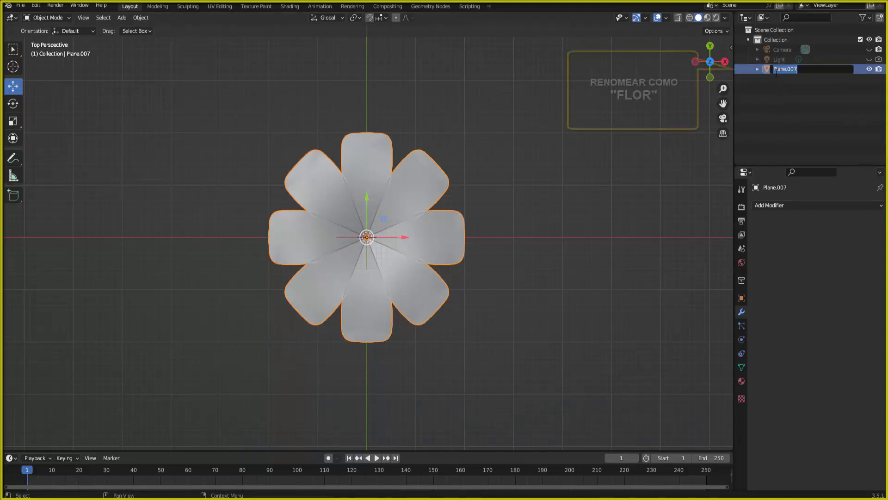
pyautogui.write('FLOR')
pyautogui.press('Return')
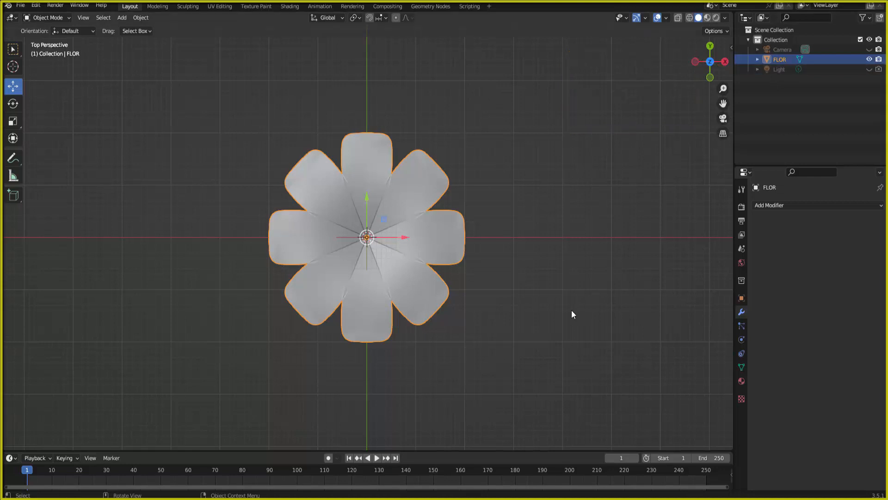
# Step: Add a Solidify modifier to the flower with a thickness of 0.02 m and apply it
pyautogui.moveTo(572, 310); pyautogui.dragTo(551, 223, button='middle')
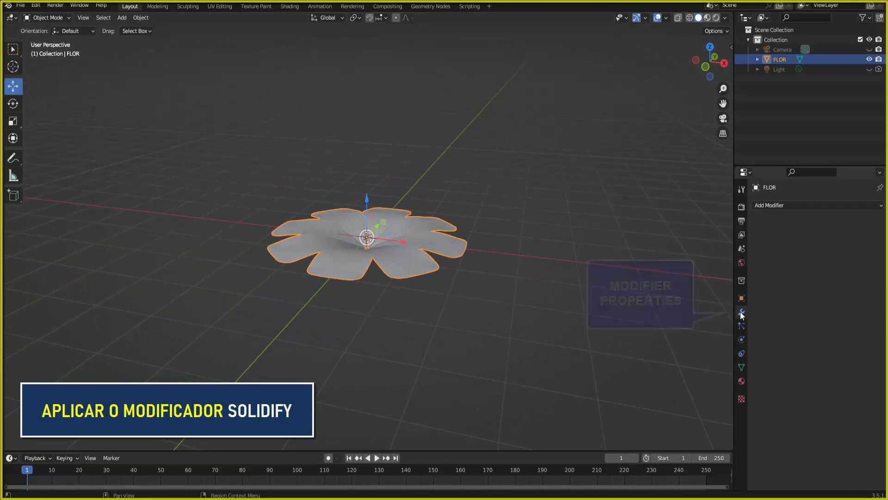
pyautogui.click(778, 206)
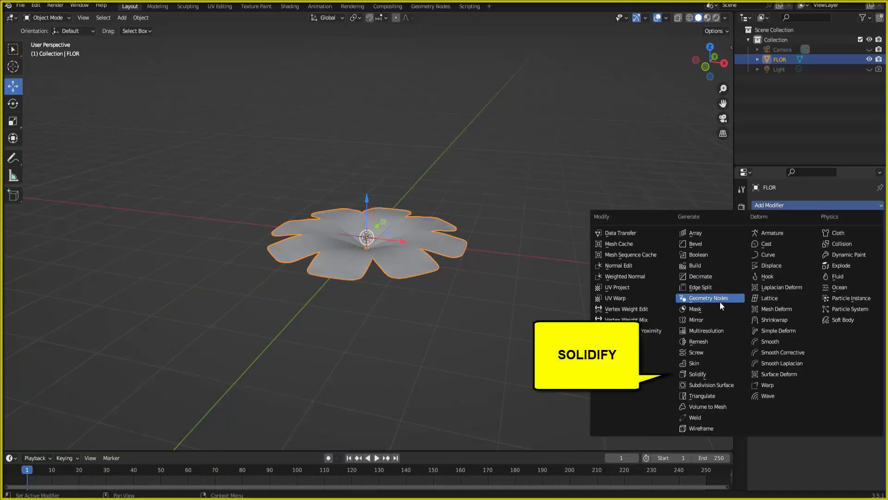
pyautogui.click(701, 373)
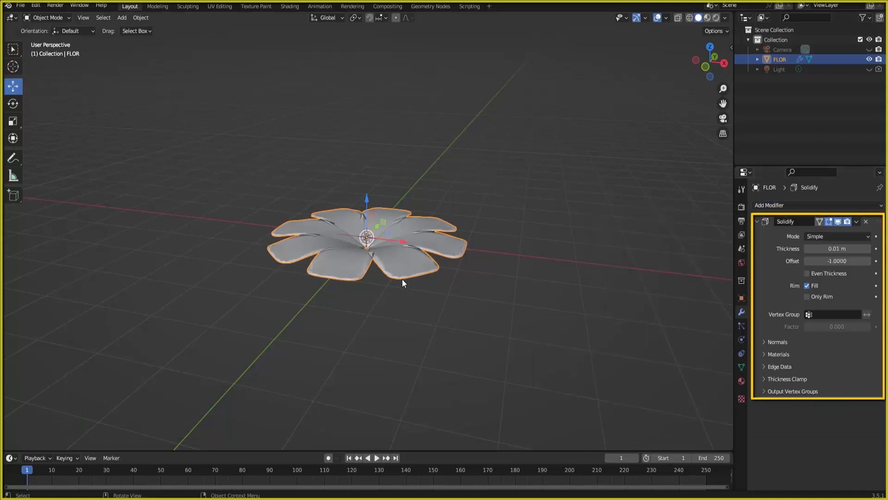
pyautogui.scroll(2, 396, 285)
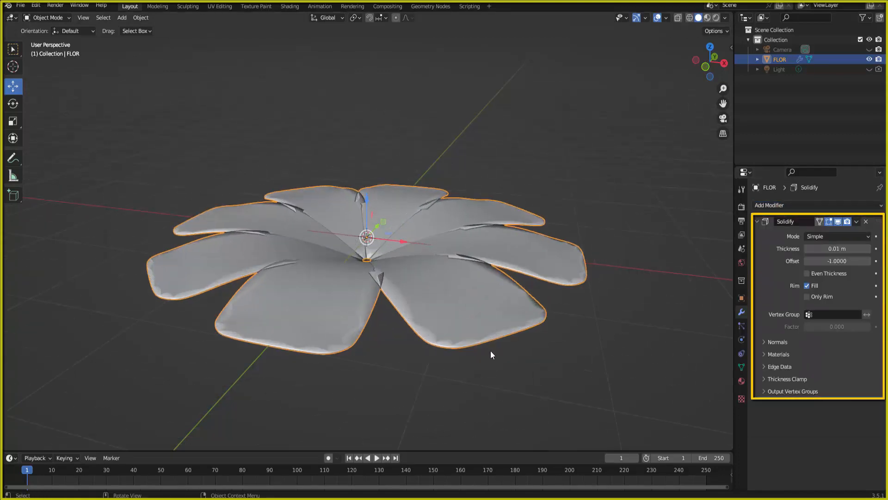
pyautogui.click(867, 248)
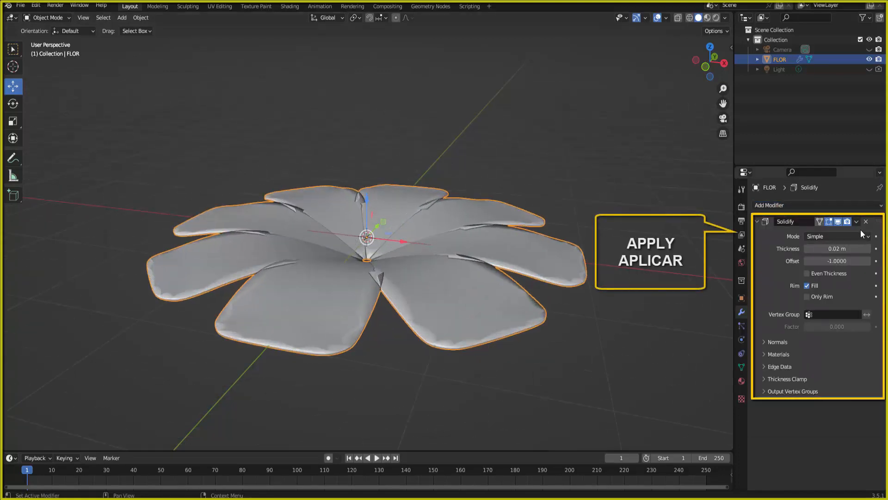
pyautogui.click(856, 221)
pyautogui.click(819, 231)
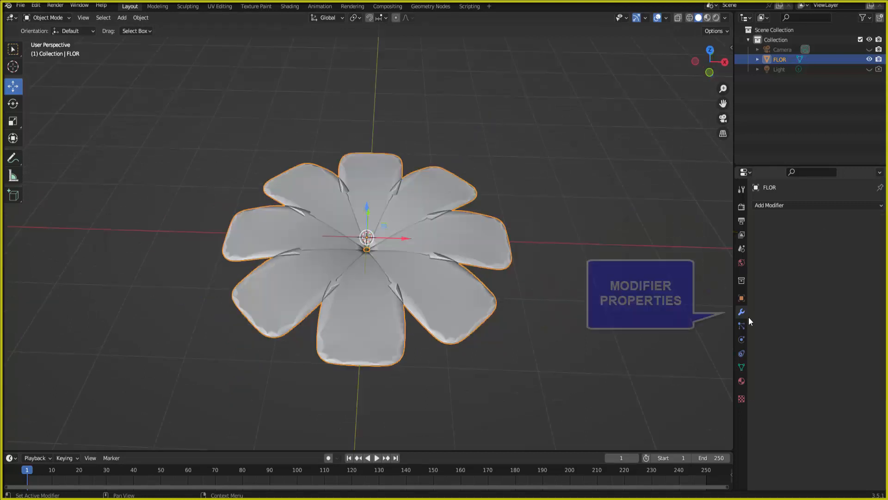
# Step: Add a Subdivision Surface modifier with default levels to the flower and apply it
pyautogui.click(792, 205)
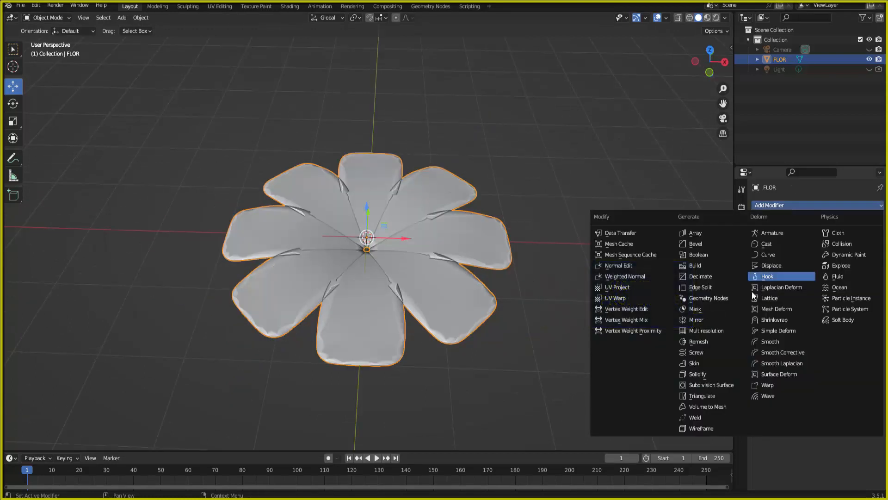
pyautogui.click(728, 385)
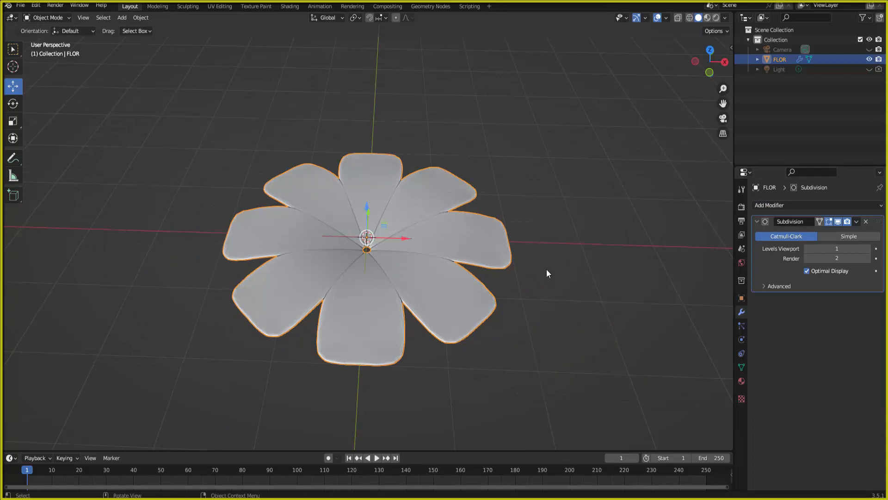
pyautogui.click(856, 221)
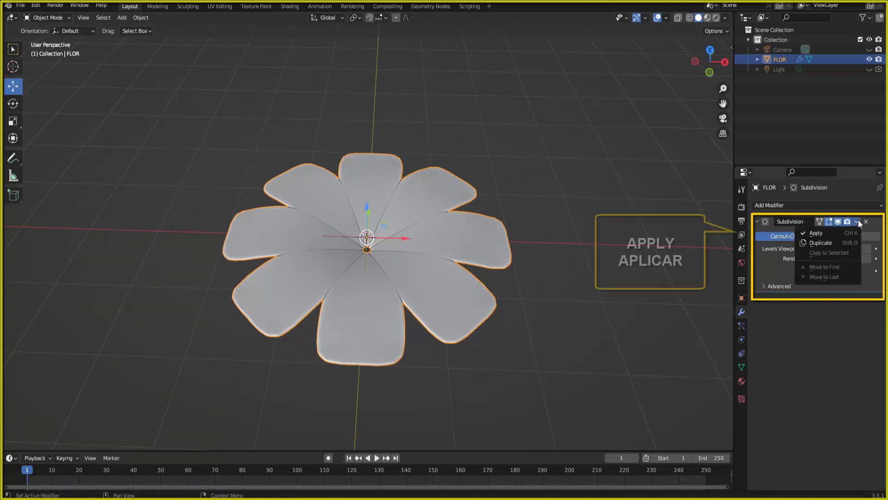
pyautogui.click(820, 229)
# Step: Rotate the flower 90° about the global X axis so it stands upright
pyautogui.moveTo(648, 252); pyautogui.dragTo(524, 286, button='middle')
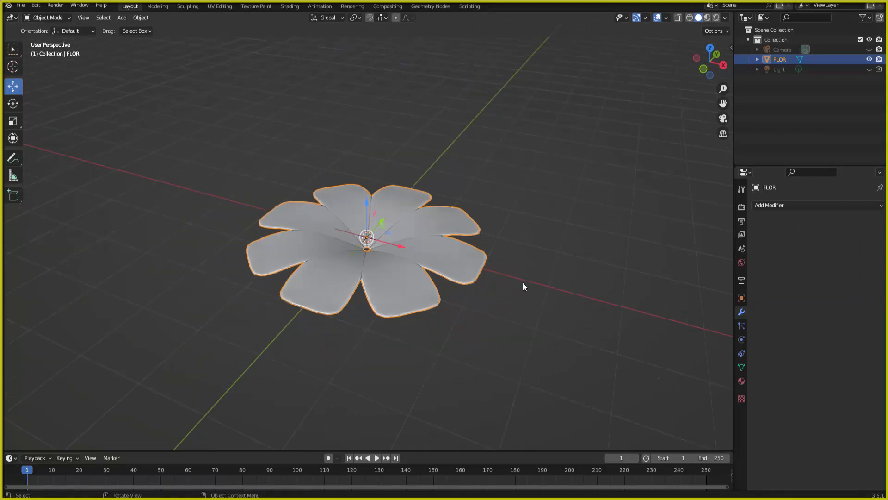
pyautogui.scroll(-1, 522, 283)
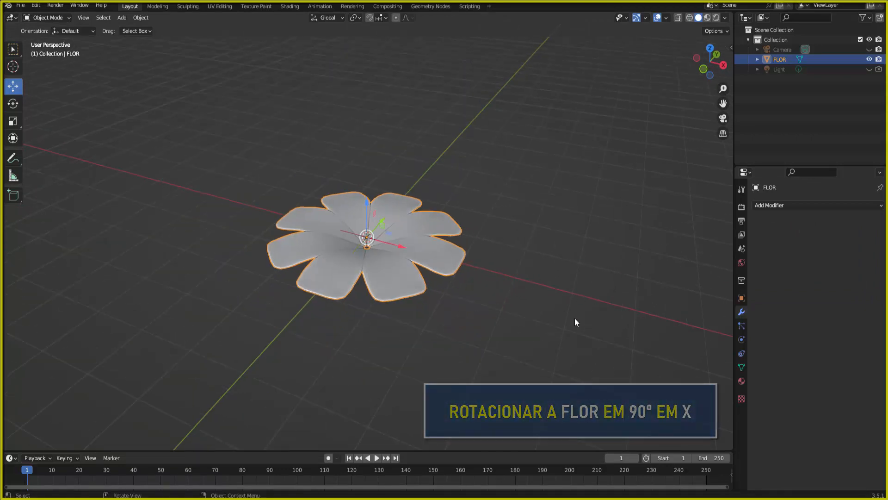
pyautogui.press('r')
pyautogui.press('x')
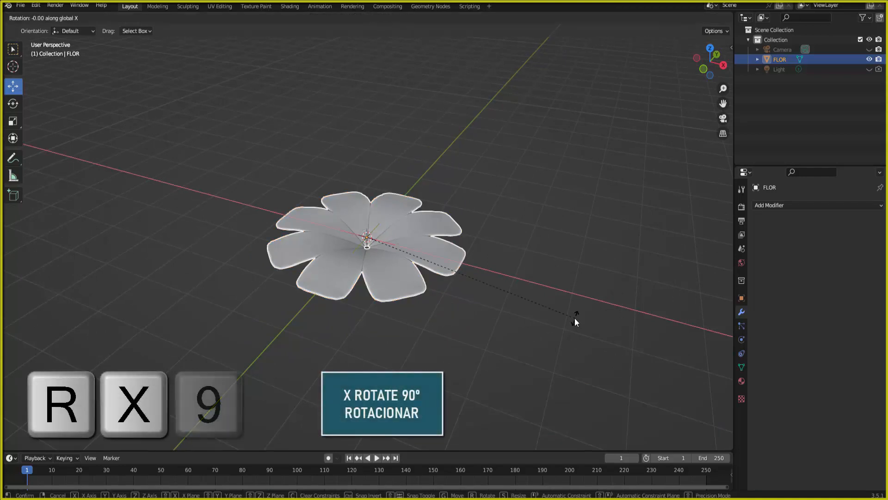
pyautogui.press('9')
pyautogui.press('0')
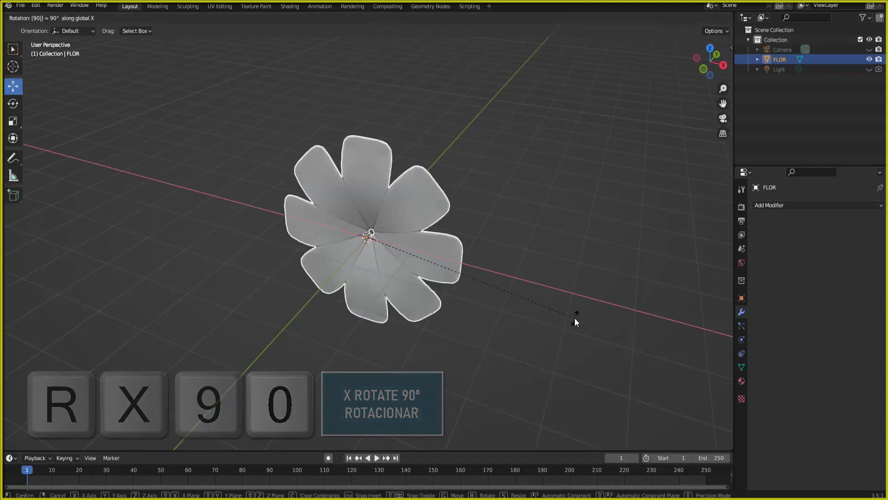
pyautogui.click(575, 317)
# Step: Tilt the flower slightly about the global X axis and apply its rotation and scale
pyautogui.moveTo(570, 317); pyautogui.dragTo(514, 302, button='middle')
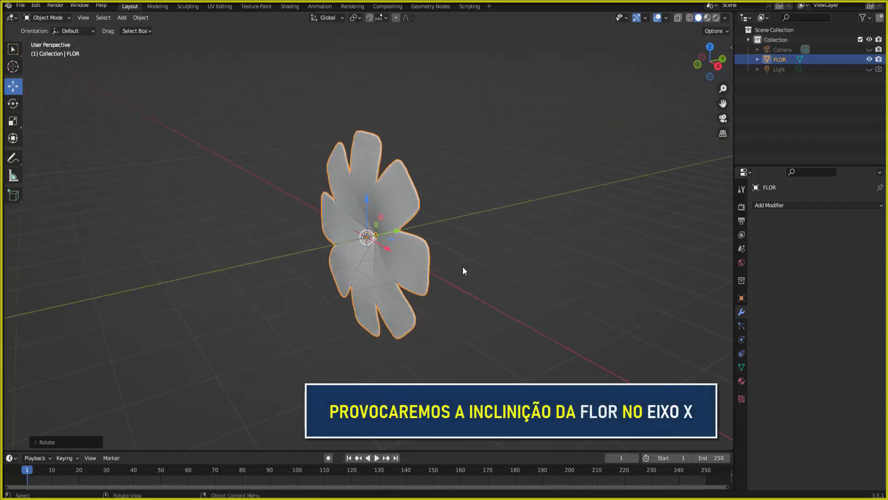
pyautogui.press('r')
pyautogui.press('x')
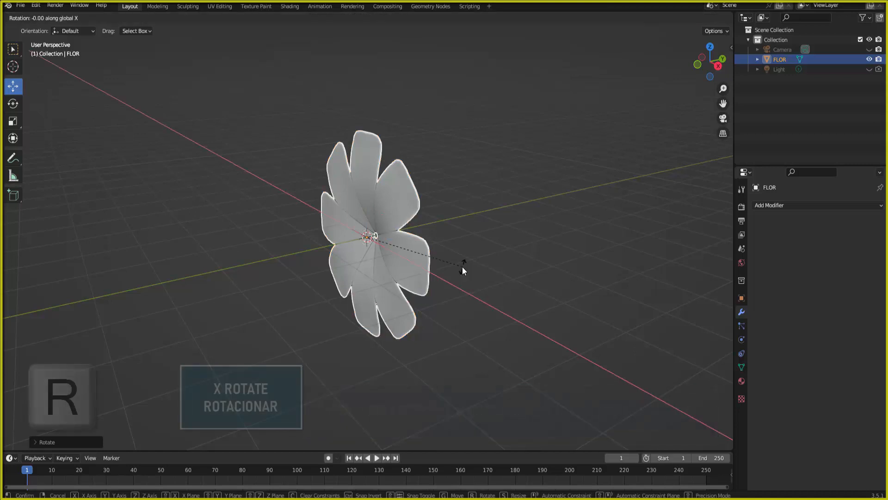
pyautogui.click(435, 279)
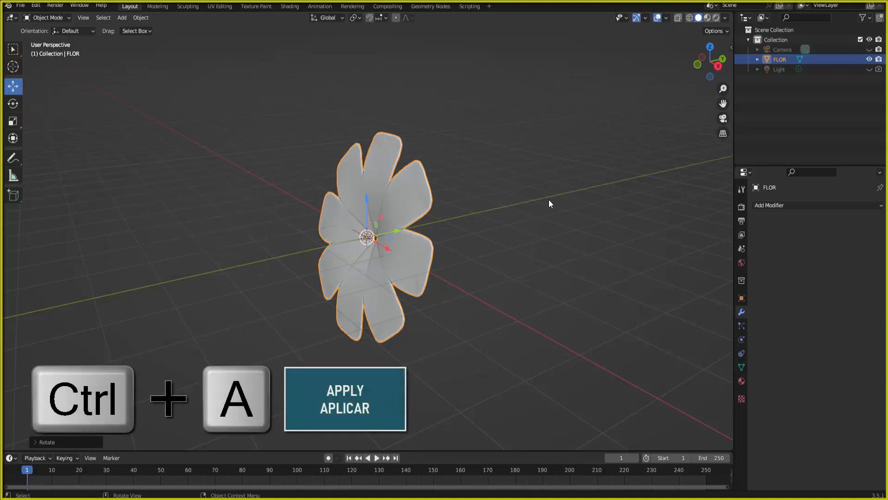
pyautogui.hotkey('ctrl', 'a')
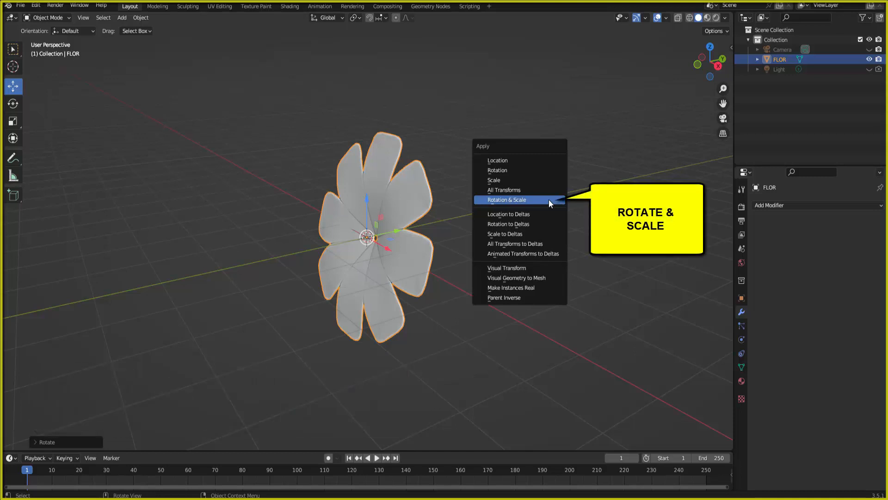
pyautogui.click(512, 200)
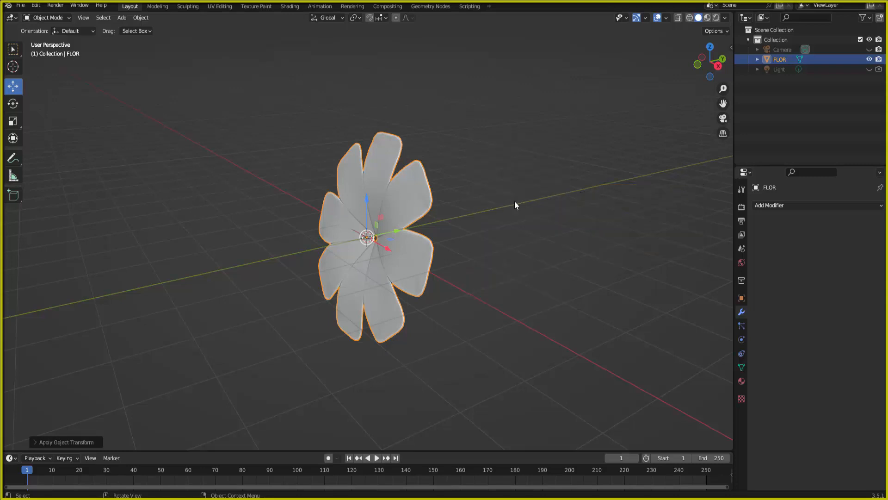
# Step: Add a Bezier circle curve at the flower's centre
pyautogui.scroll(-3, 515, 202)
pyautogui.scroll(2, 512, 207)
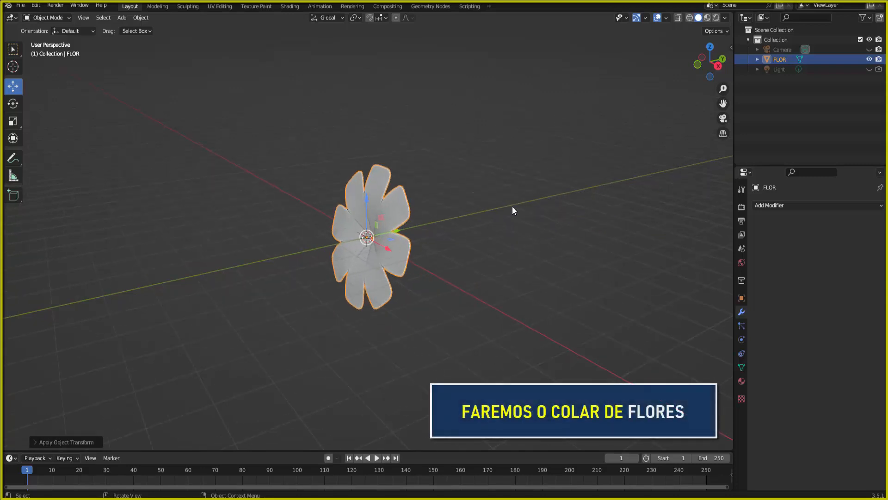
pyautogui.scroll(-1, 512, 210)
pyautogui.scroll(-1, 512, 211)
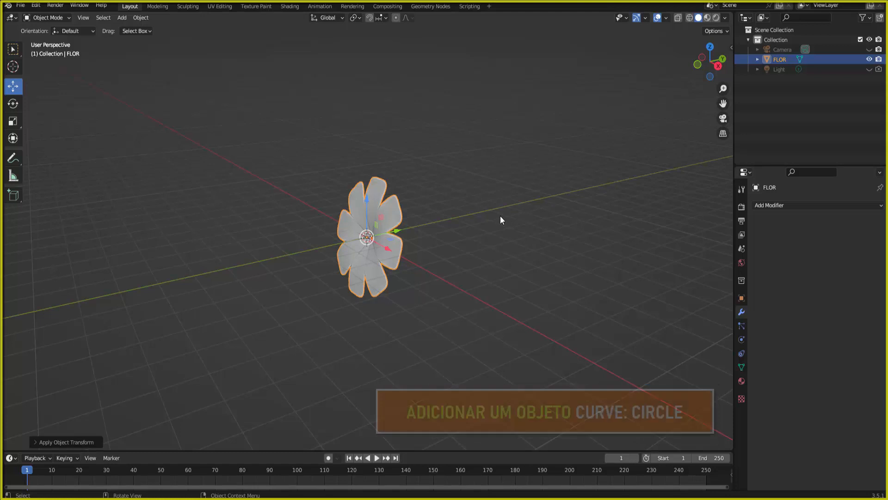
pyautogui.click(122, 17)
pyautogui.moveTo(132, 38)
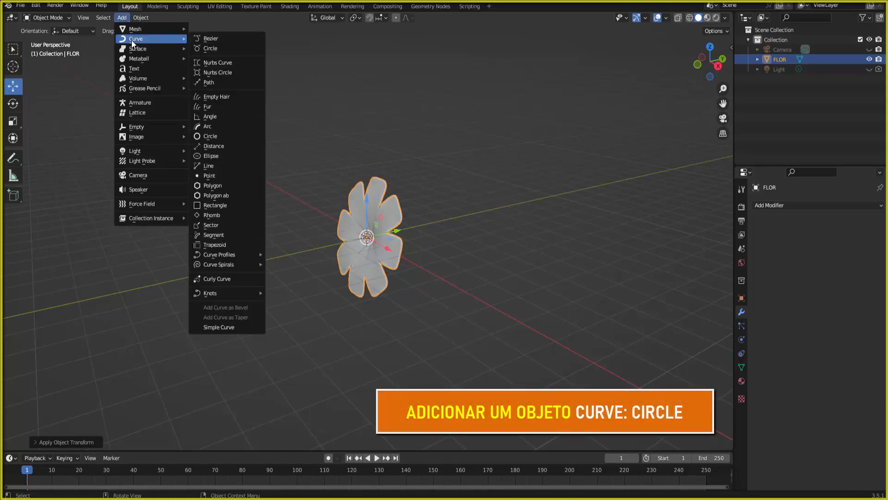
pyautogui.click(224, 50)
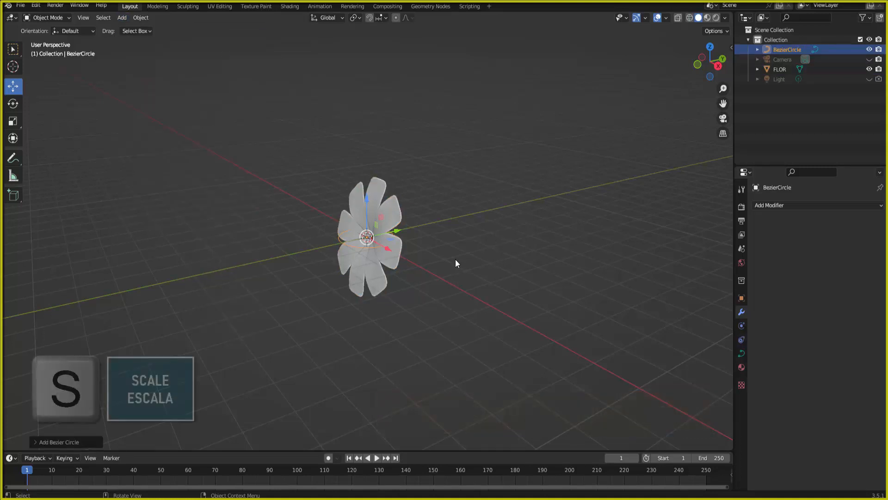
# Step: Scale the Bezier circle up to about 8.2 times its size around the flower
pyautogui.press('s')
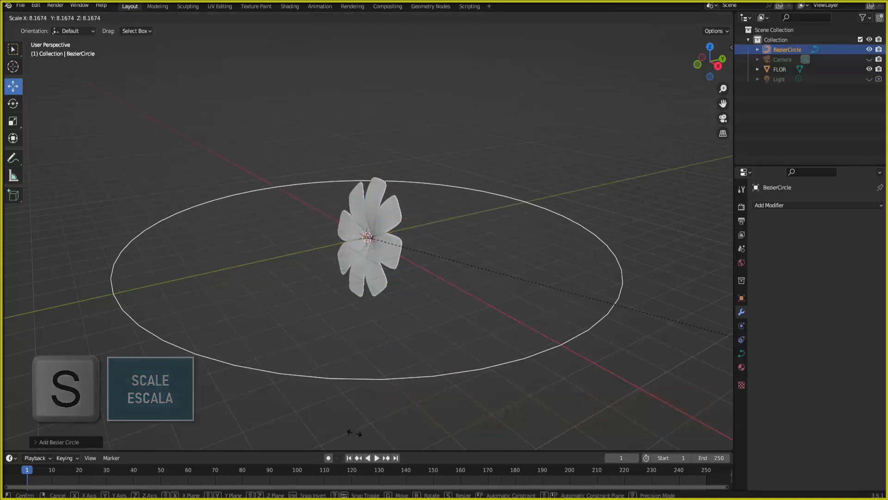
pyautogui.click(354, 435)
# Step: In Edit Mode, move the +X-side handle of the circle's +Y control point along negative Y to bend the curve
pyautogui.click(712, 46)
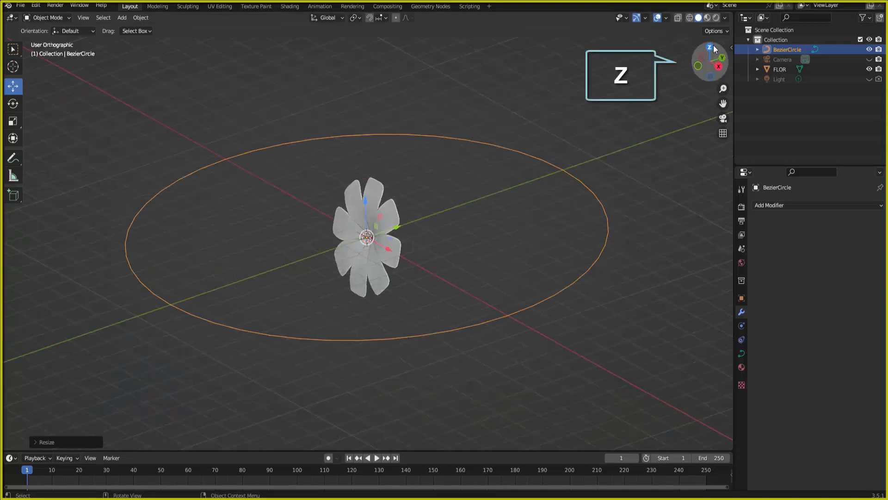
pyautogui.scroll(-3, 544, 195)
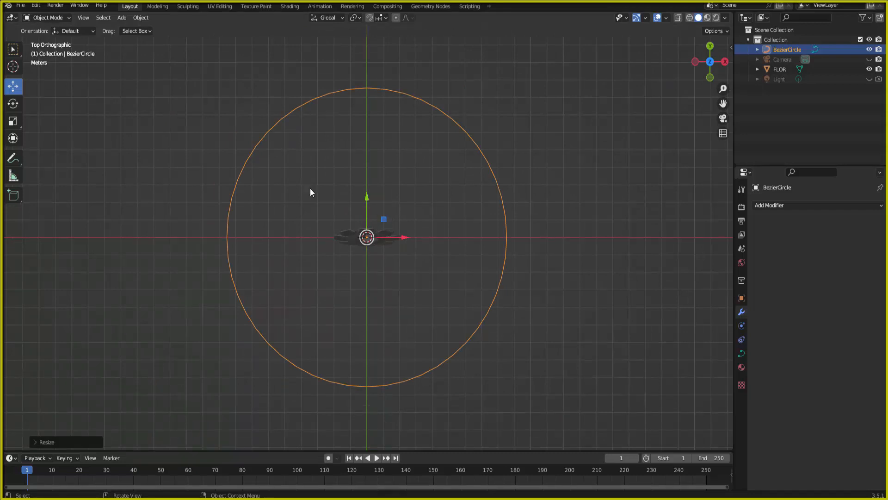
pyautogui.click(54, 18)
pyautogui.click(54, 40)
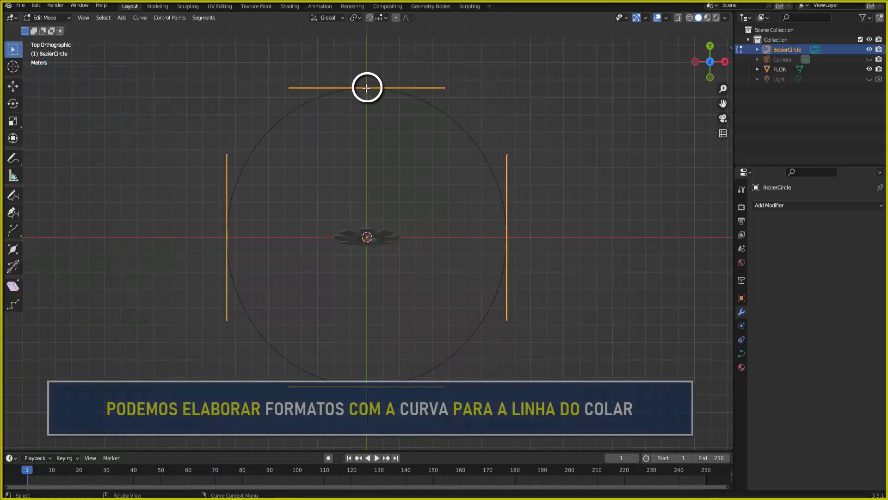
pyautogui.click(367, 88)
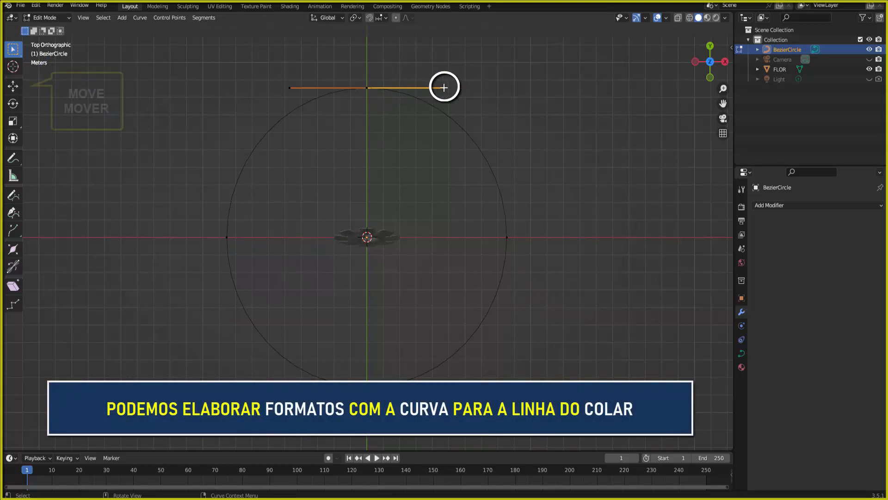
pyautogui.click(21, 87)
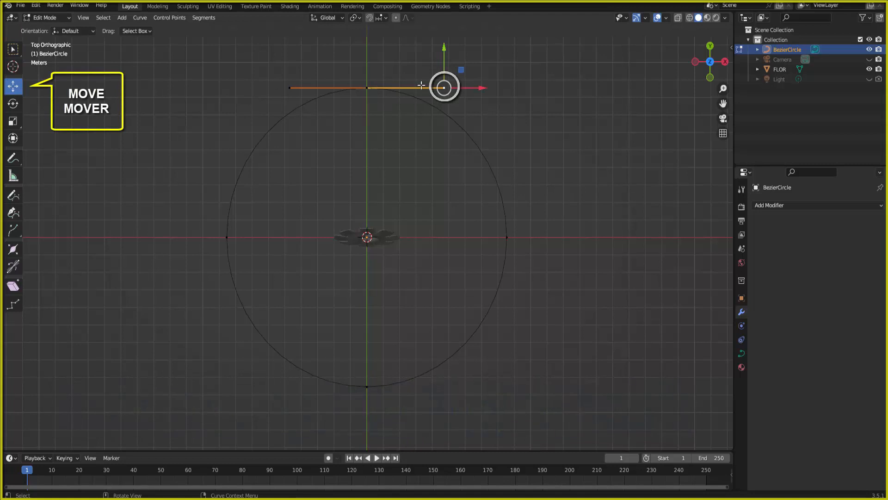
pyautogui.moveTo(445, 52); pyautogui.dragTo(439, 100)
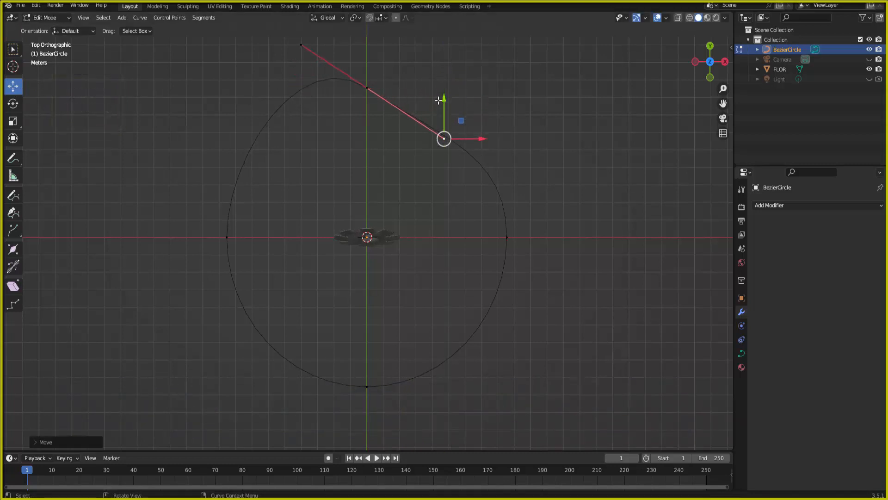
# Step: Move the upper handle of the circle's -X control point outward along negative X and return to Object Mode
pyautogui.click(228, 238)
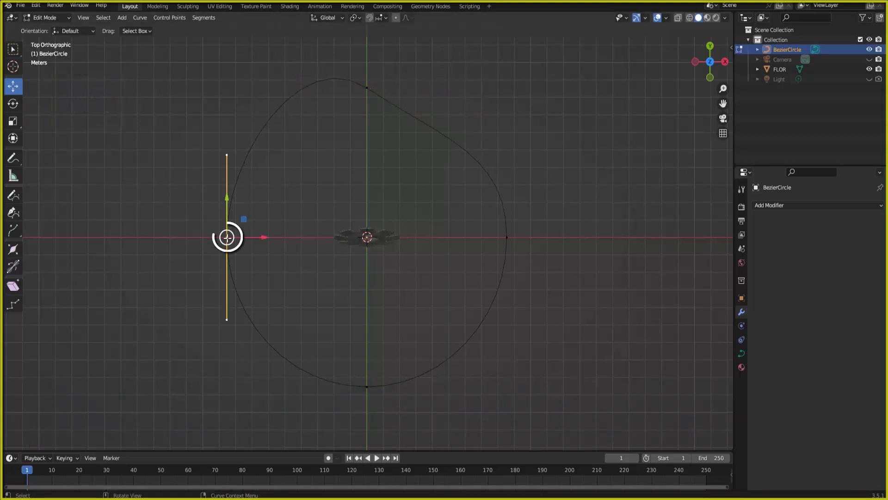
pyautogui.click(227, 156)
pyautogui.moveTo(260, 155); pyautogui.dragTo(180, 161)
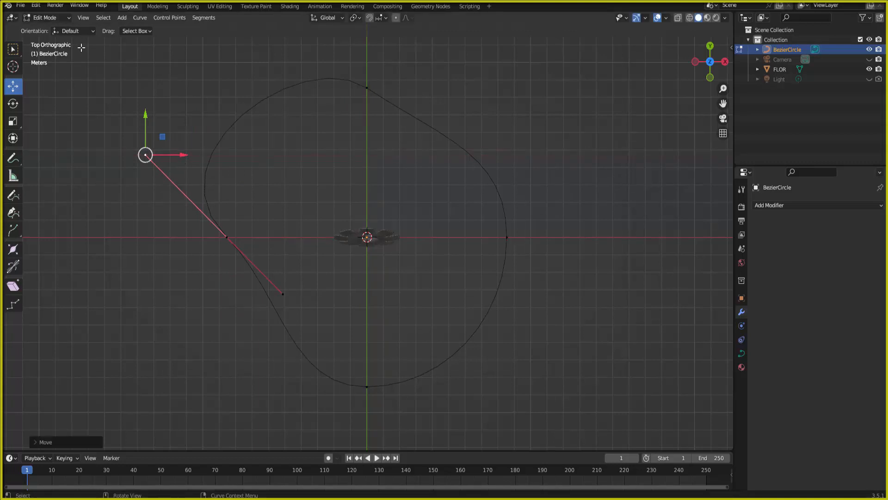
pyautogui.click(43, 18)
pyautogui.click(43, 29)
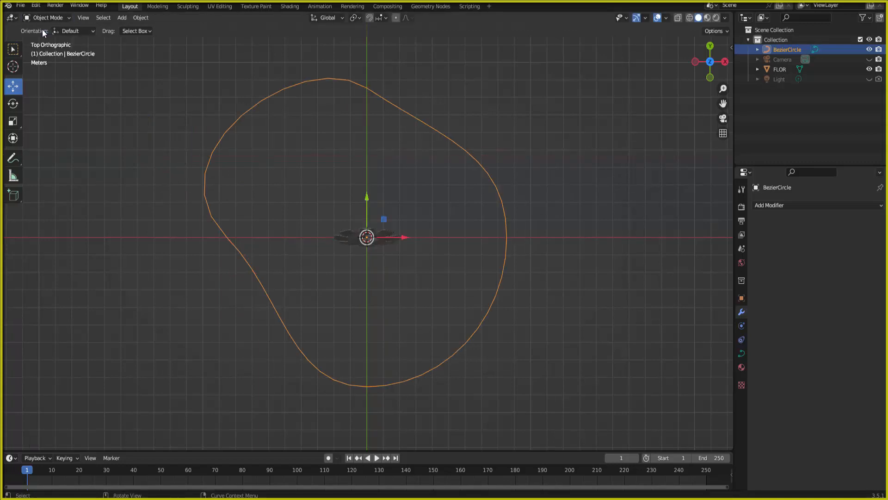
# Step: Add an Array modifier to the flower
pyautogui.moveTo(512, 229); pyautogui.dragTo(498, 200, button='middle')
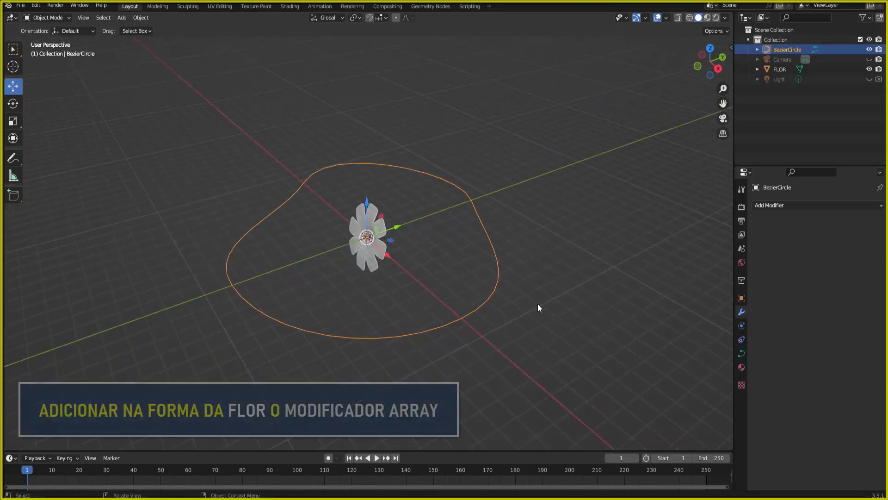
pyautogui.moveTo(409, 224); pyautogui.dragTo(409, 216, button='middle')
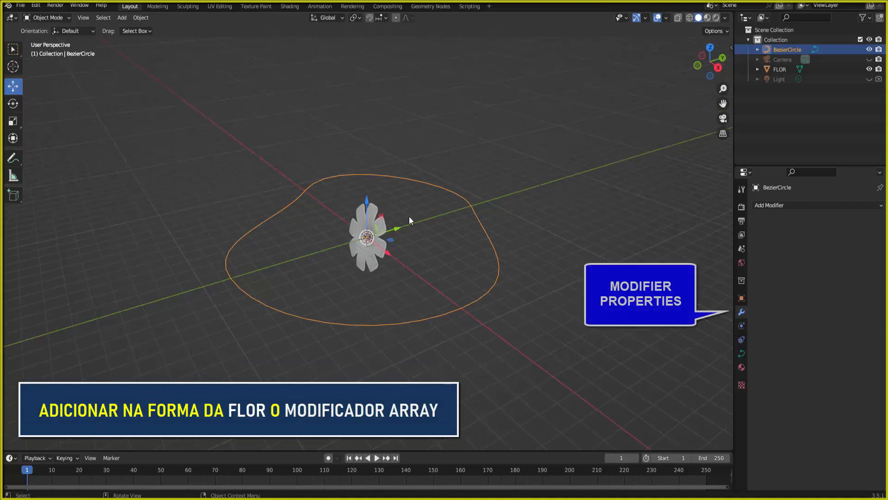
pyautogui.click(376, 209)
pyautogui.click(768, 206)
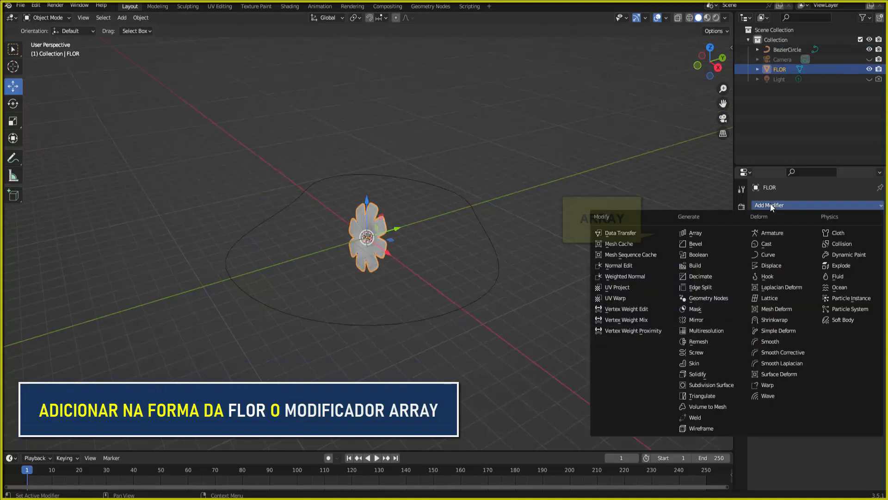
pyautogui.click(700, 231)
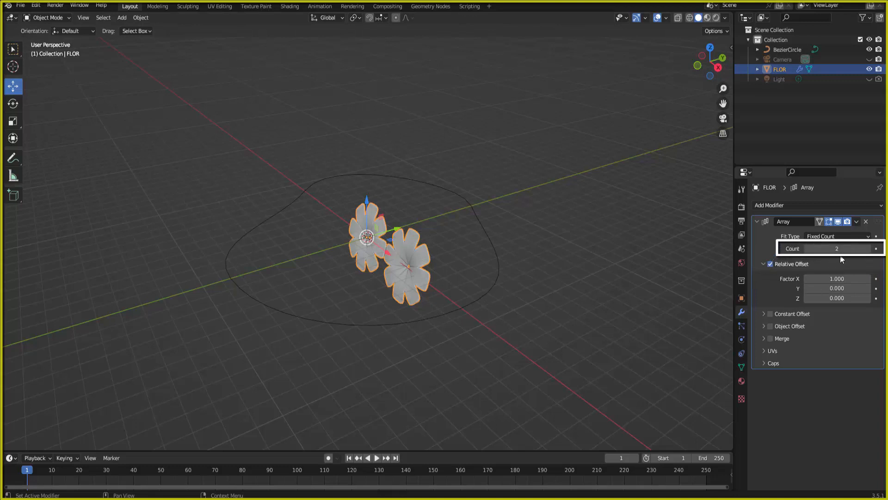
# Step: Set the Array modifier's relative offset Factor X to 0
pyautogui.scroll(-3, 490, 249)
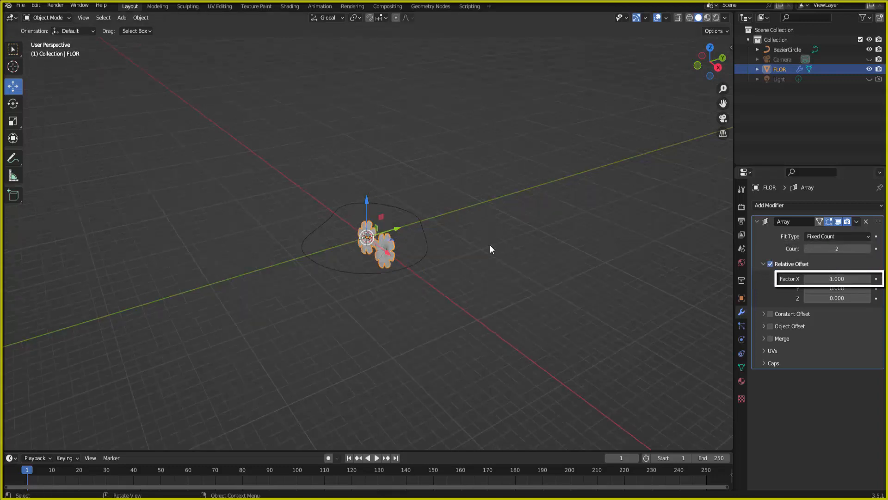
pyautogui.scroll(4, 490, 249)
pyautogui.scroll(-5, 490, 249)
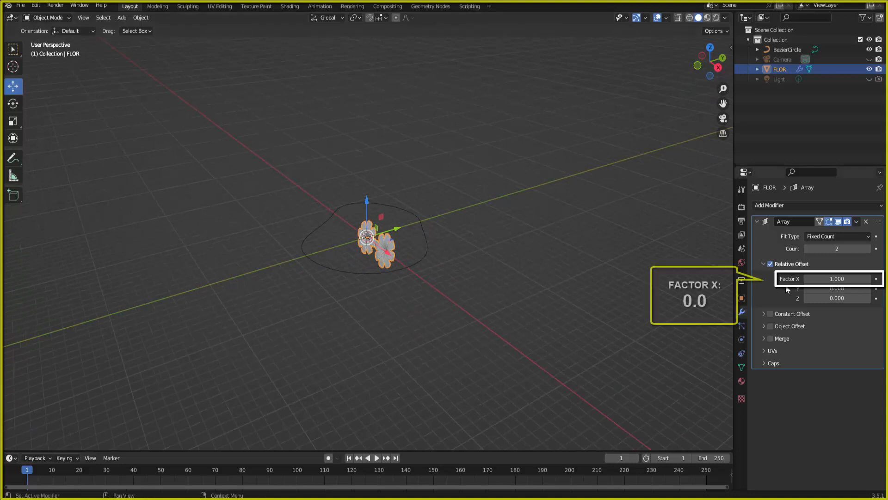
pyautogui.click(822, 279)
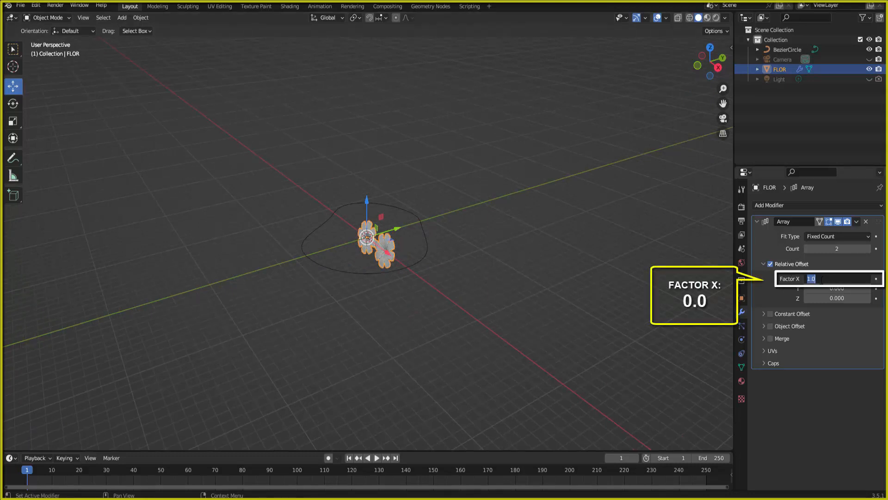
pyautogui.write('0')
pyautogui.press('Return')
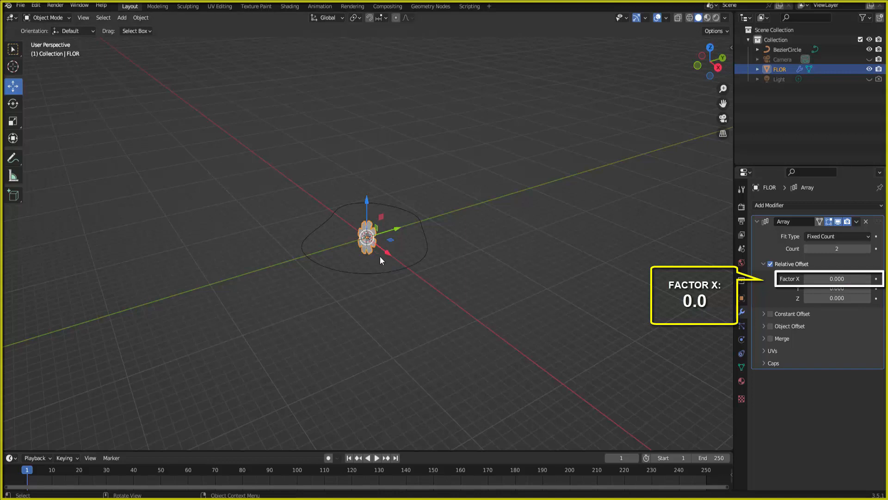
# Step: Set the Array modifier's relative offset Factor Y to 1.4
pyautogui.scroll(9, 498, 256)
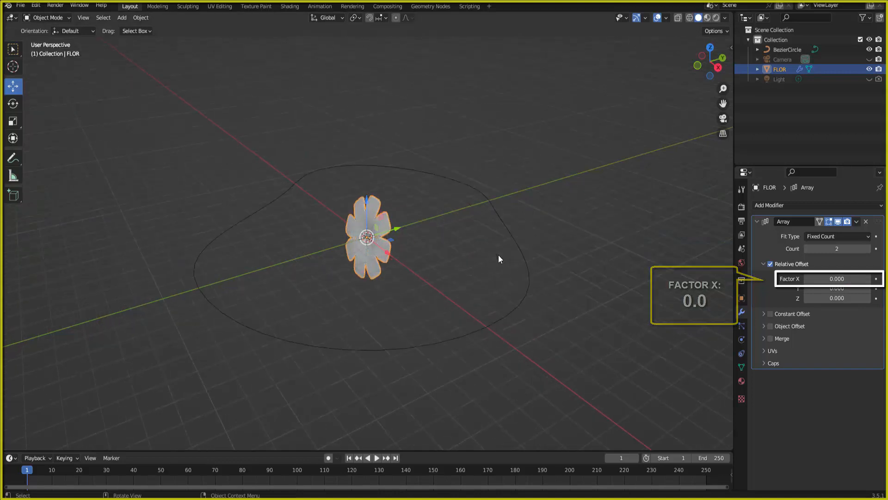
pyautogui.scroll(-2, 486, 259)
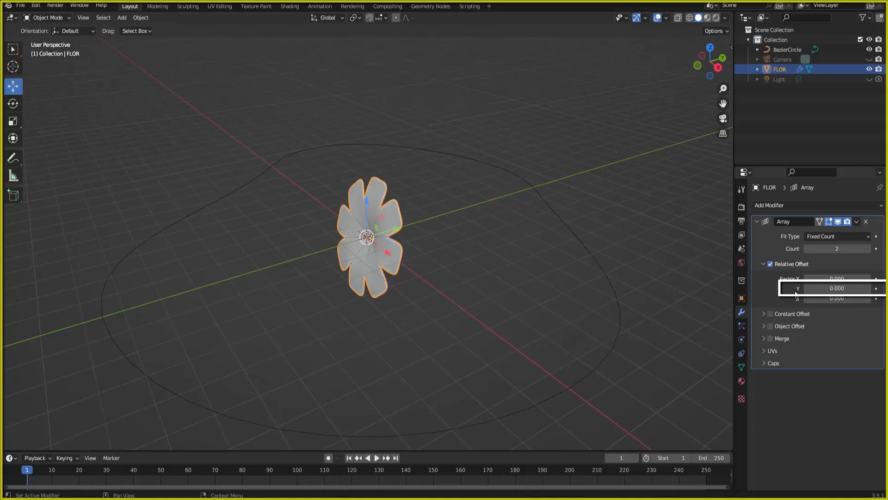
pyautogui.click(834, 289)
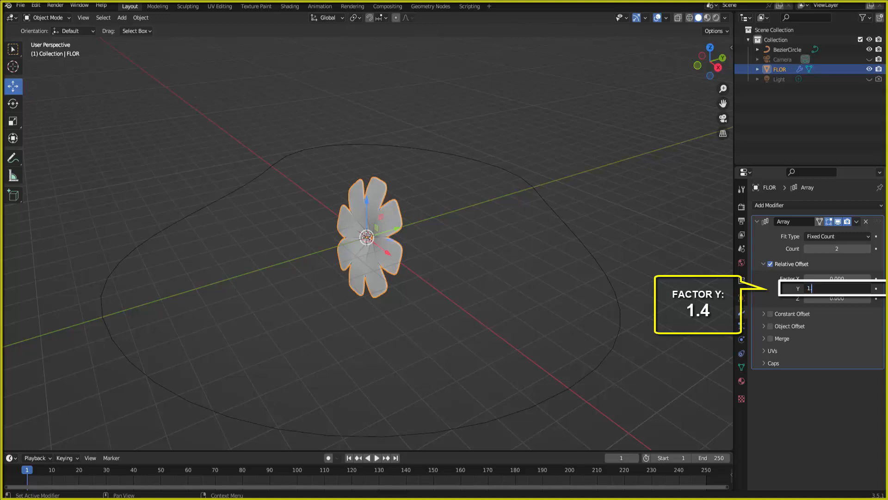
pyautogui.press('Return')
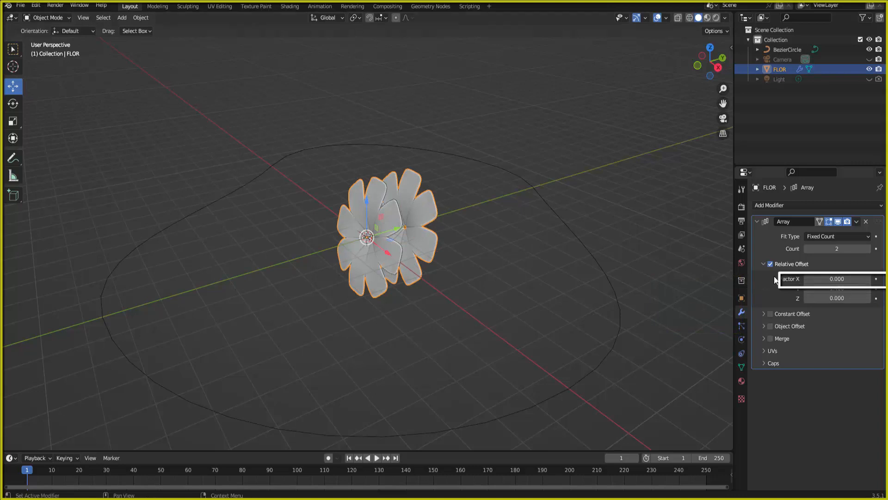
# Step: Set the flower array's count to 24
pyautogui.moveTo(832, 249); pyautogui.dragTo(861, 248)
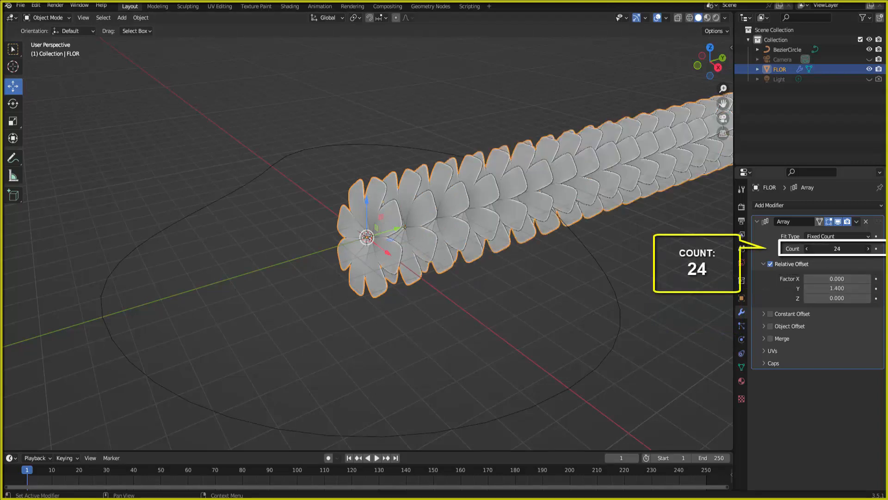
pyautogui.scroll(-3, 453, 299)
pyautogui.scroll(-2, 454, 302)
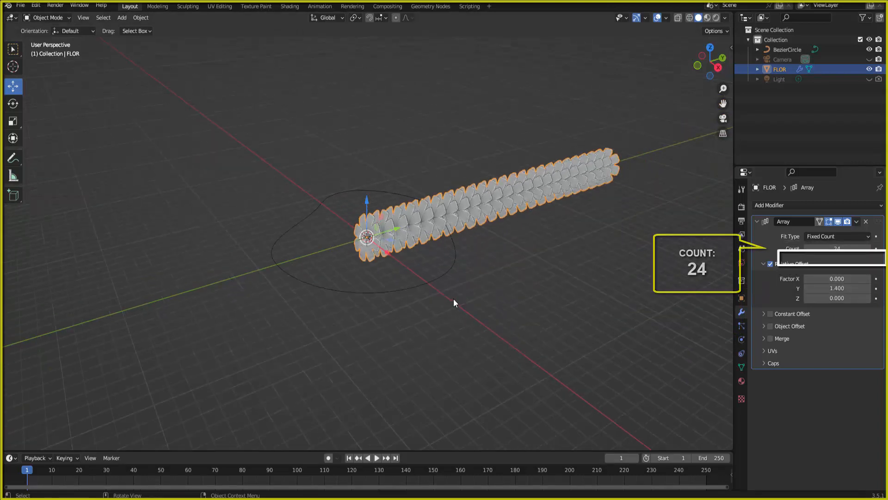
# Step: Increase the array's relative offset Factor Y to 1.8 to spread the flowers further apart
pyautogui.click(868, 290)
pyautogui.click(868, 289)
pyautogui.click(868, 290)
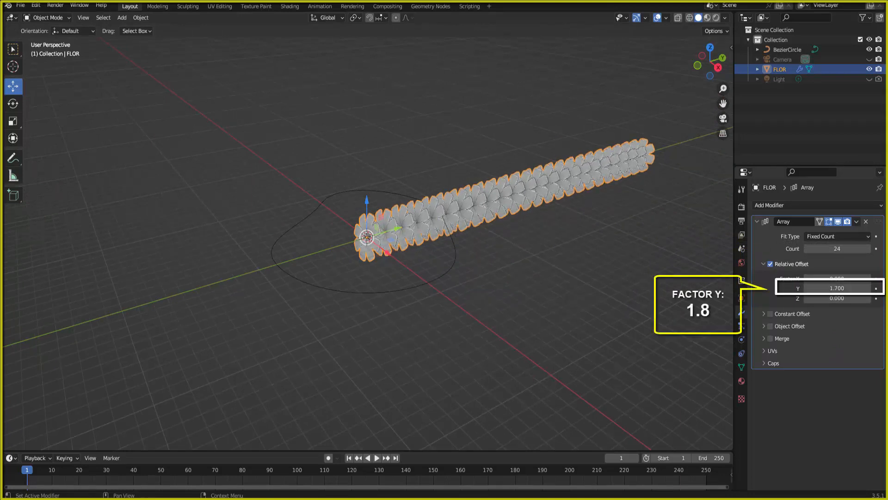
pyautogui.click(868, 288)
pyautogui.scroll(1, 526, 210)
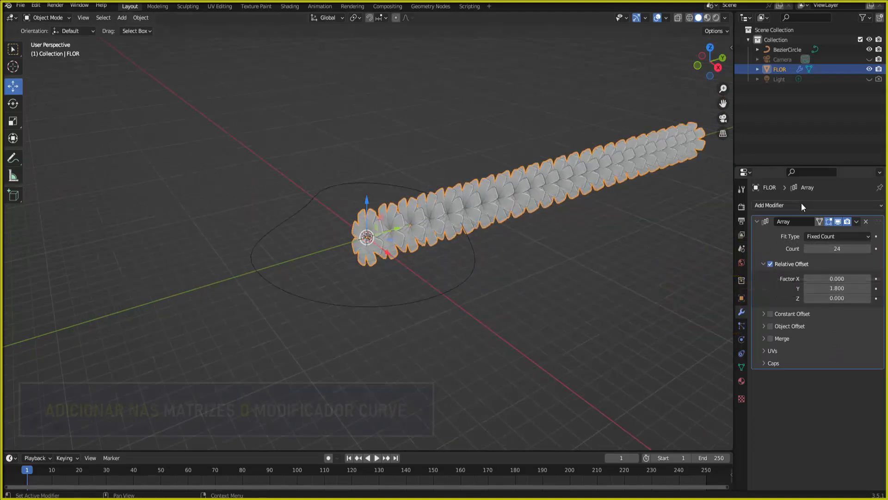
# Step: Add a Curve modifier to the arrayed flowers and choose BezierCircle as its curve object
pyautogui.click(795, 205)
pyautogui.click(796, 204)
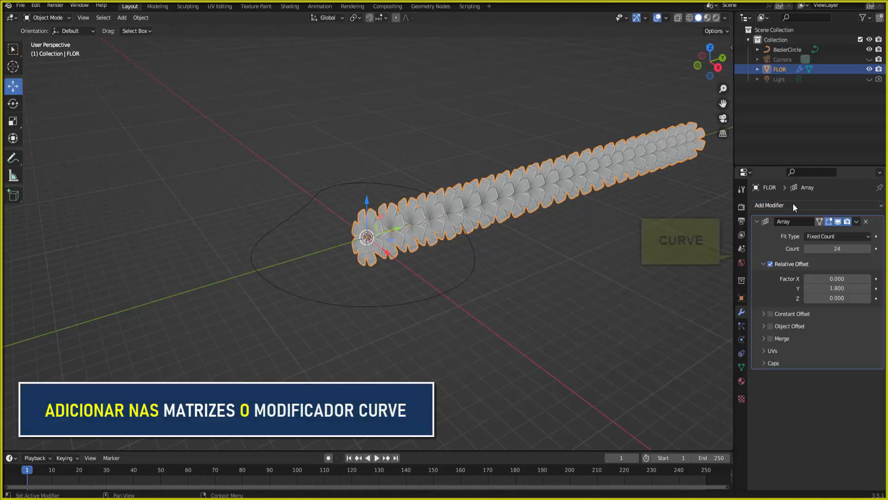
pyautogui.click(793, 204)
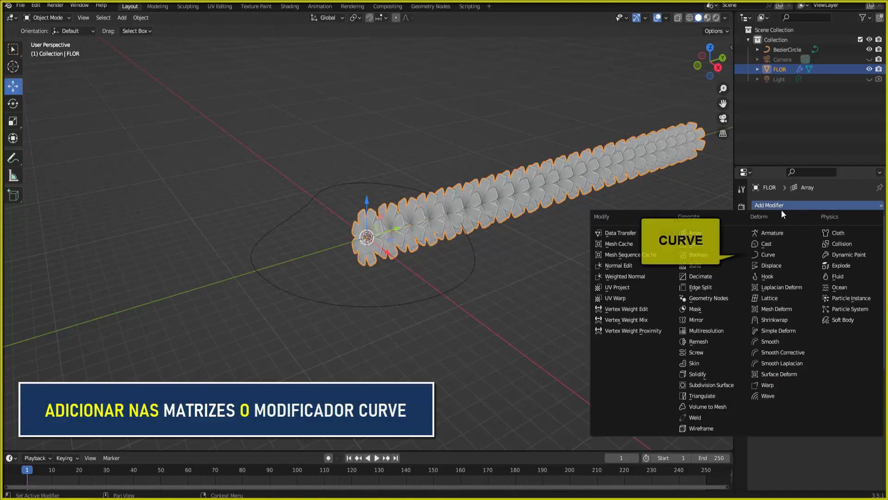
pyautogui.click(773, 254)
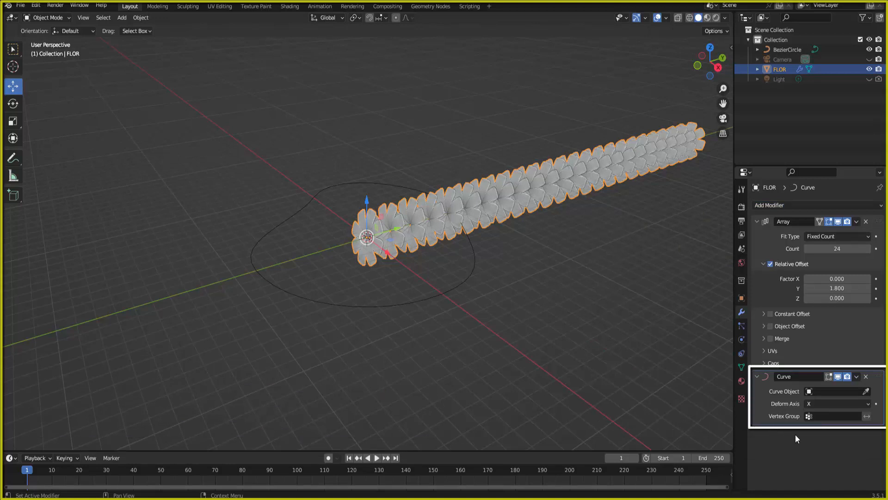
pyautogui.click(828, 393)
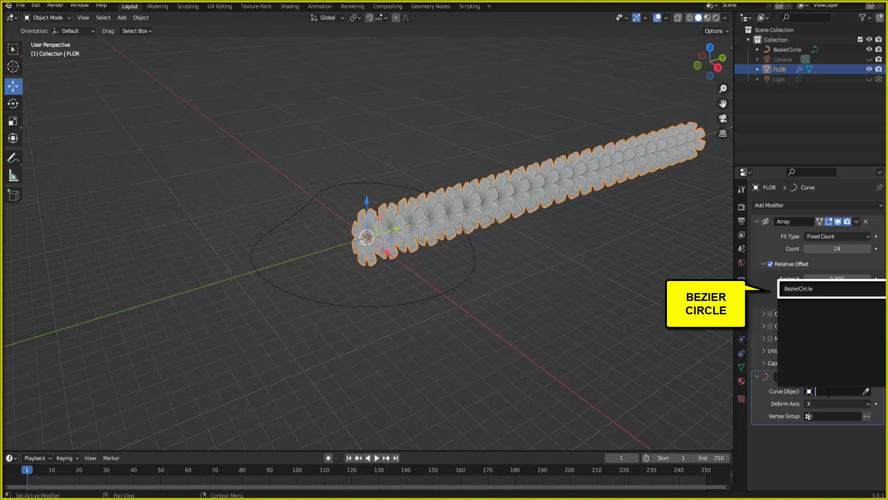
pyautogui.click(799, 288)
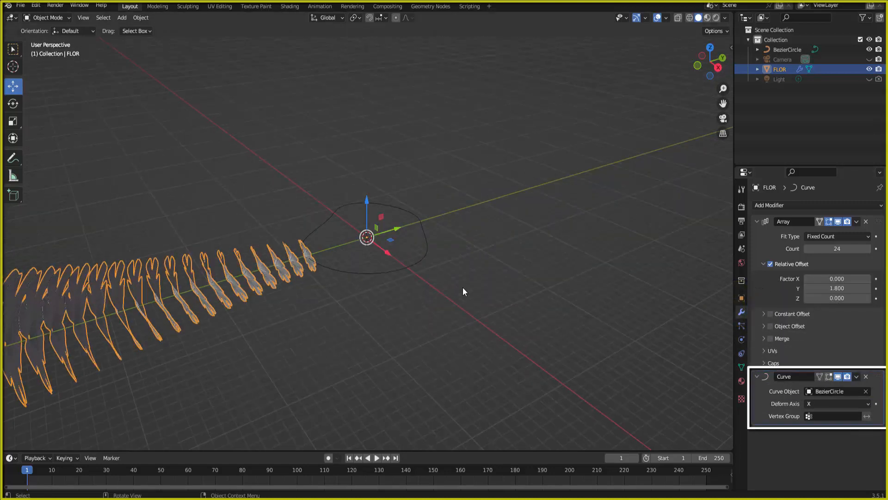
# Step: Set the Curve modifier's deform axis to Y so the flowers follow the circle
pyautogui.moveTo(501, 307); pyautogui.dragTo(452, 311, button='middle')
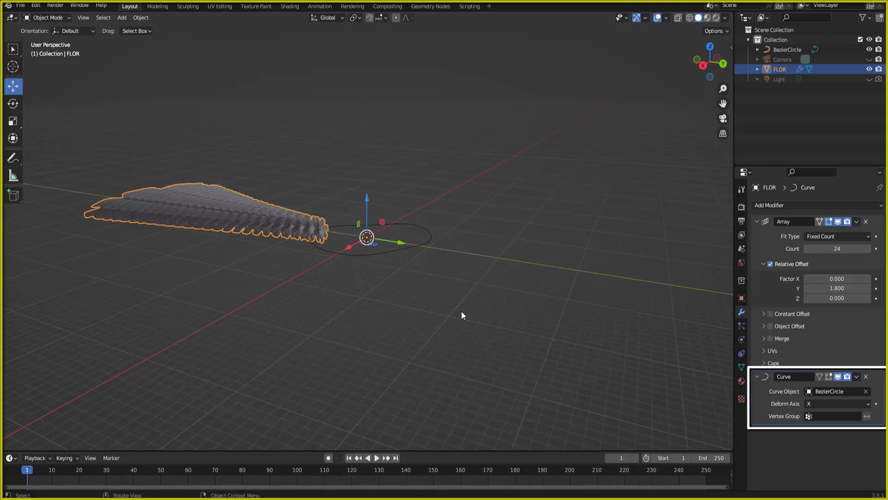
pyautogui.click(817, 404)
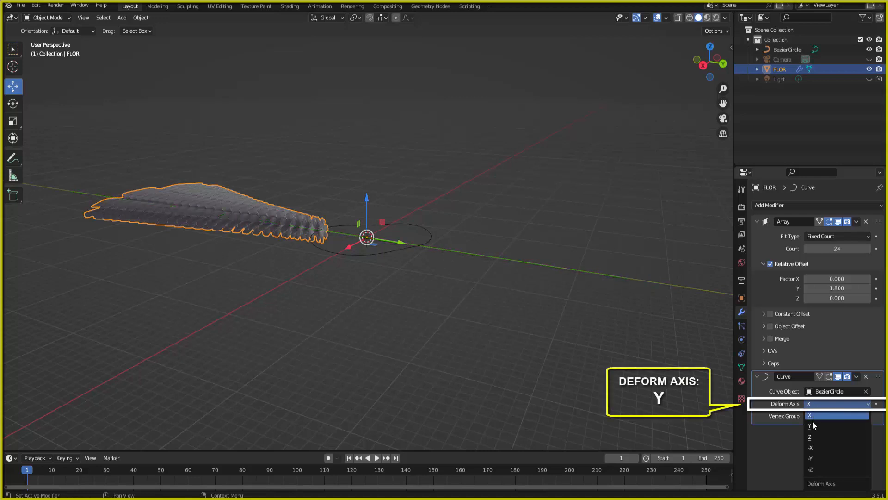
pyautogui.click(813, 423)
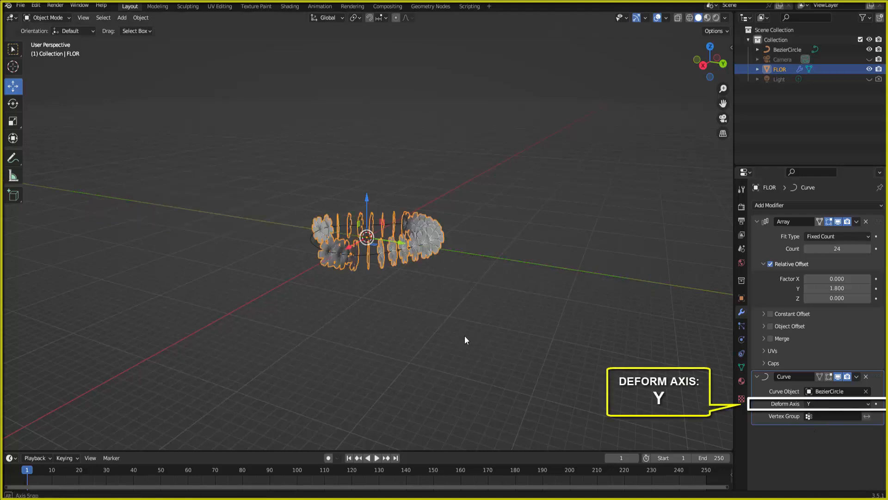
pyautogui.moveTo(464, 337); pyautogui.dragTo(526, 329, button='middle')
pyautogui.scroll(3, 613, 324)
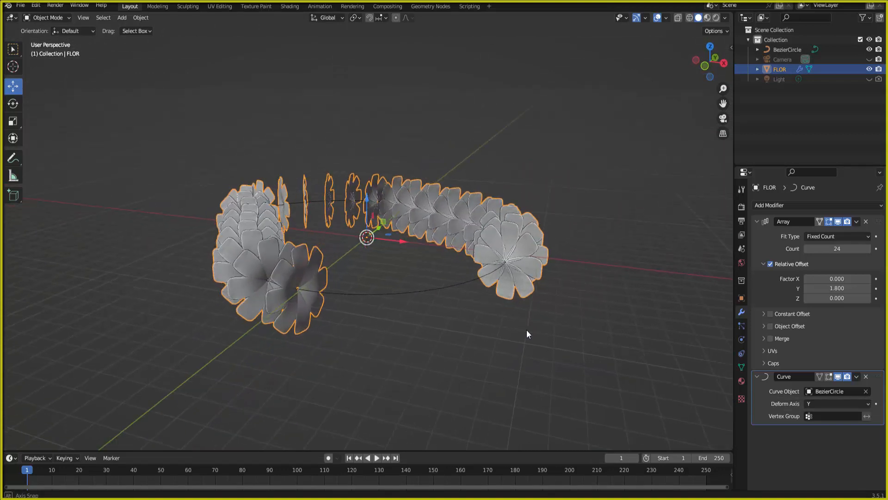
# Step: Raise the flower Array modifier's count to 30 to close the ring of flowers around the circle
pyautogui.click(869, 249)
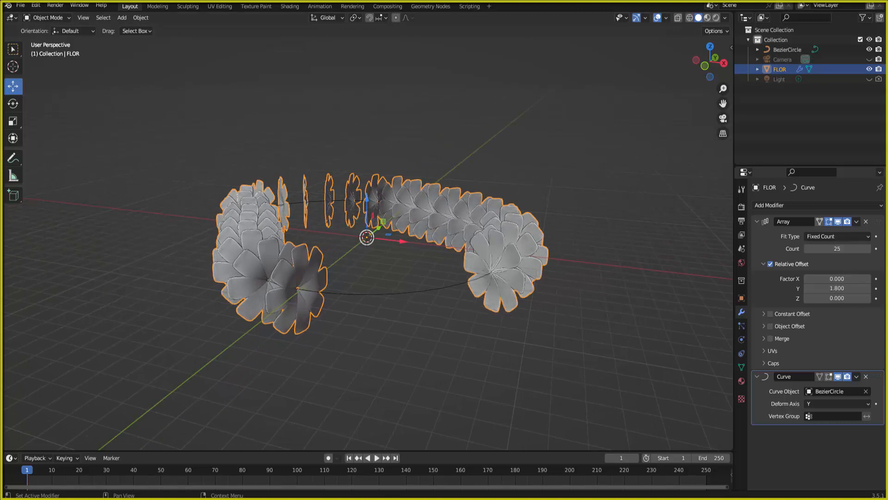
pyautogui.click(868, 249)
pyautogui.click(868, 249)
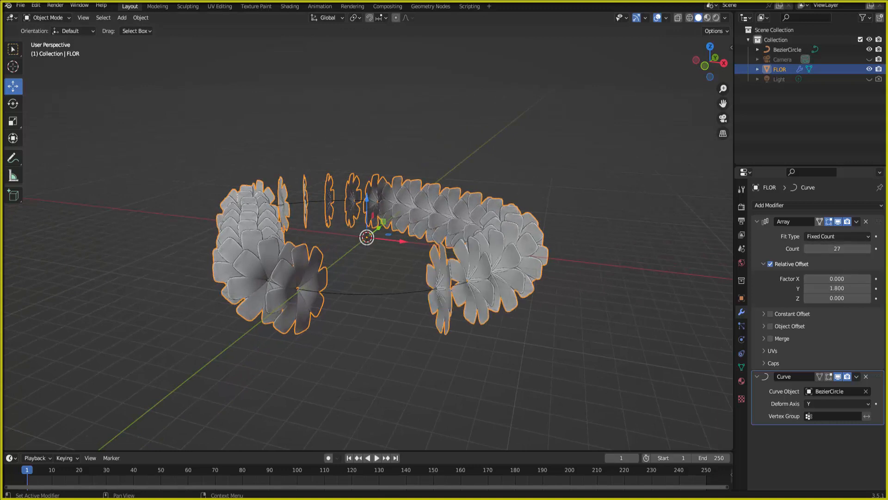
pyautogui.click(869, 249)
pyautogui.click(868, 249)
pyautogui.click(868, 249)
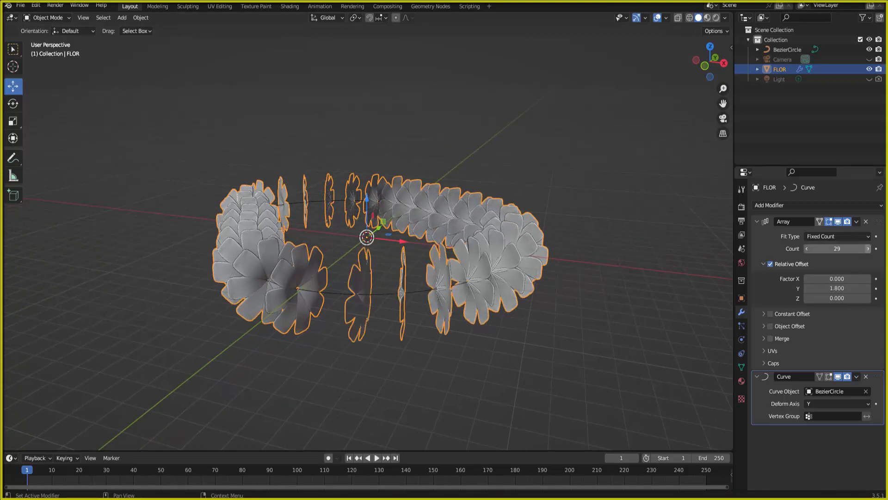
pyautogui.moveTo(672, 306); pyautogui.dragTo(553, 295, button='middle')
pyautogui.click(636, 302)
pyautogui.moveTo(560, 290); pyautogui.dragTo(620, 284, button='middle')
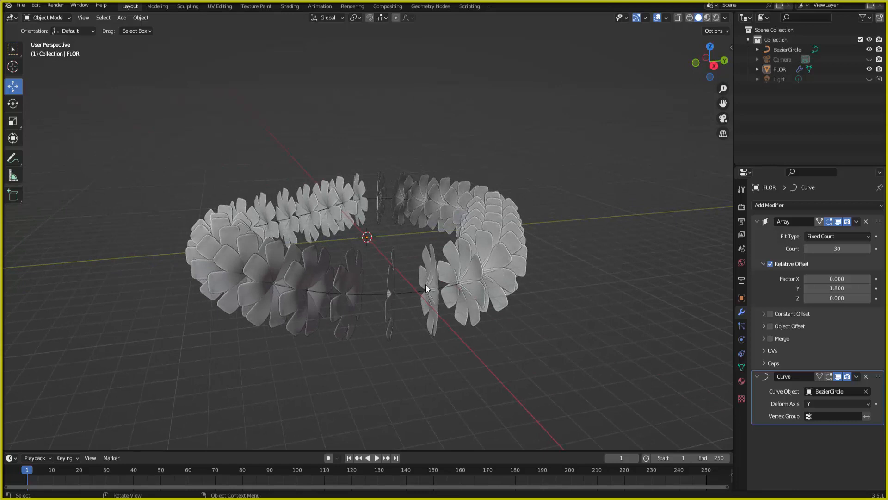
# Step: Put the BezierCircle into Edit Mode and select all of its control points
pyautogui.click(410, 293)
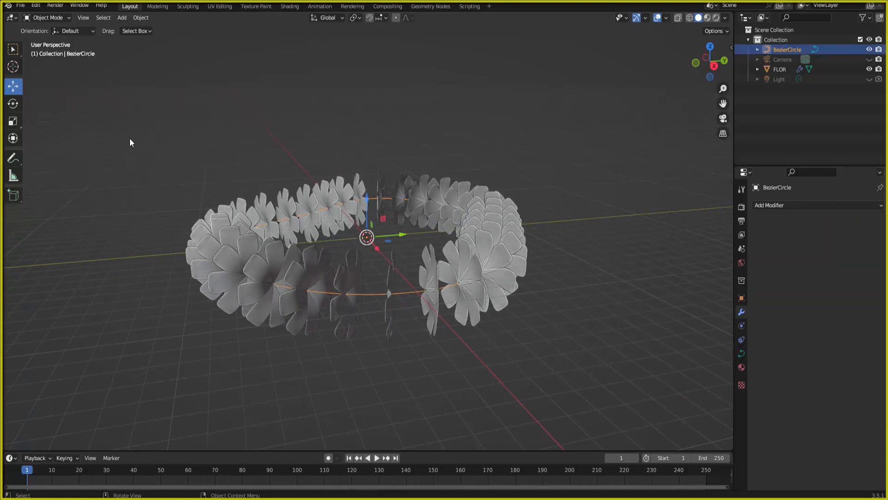
pyautogui.click(41, 18)
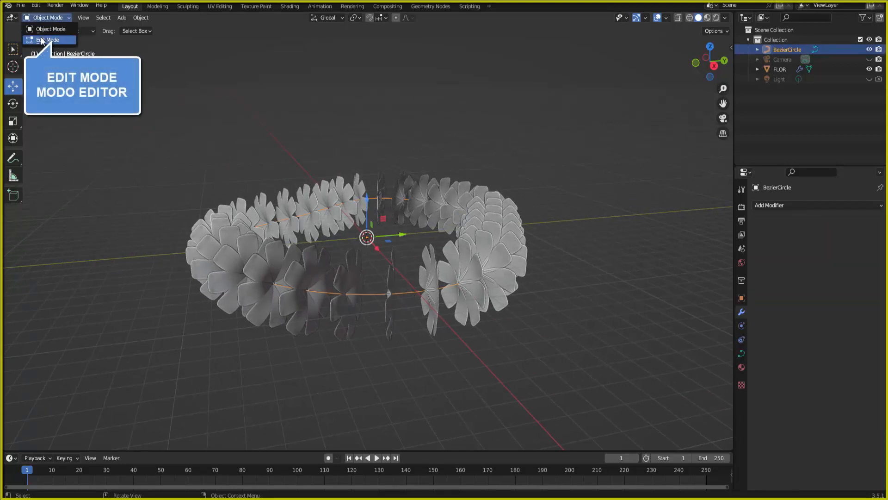
pyautogui.click(41, 39)
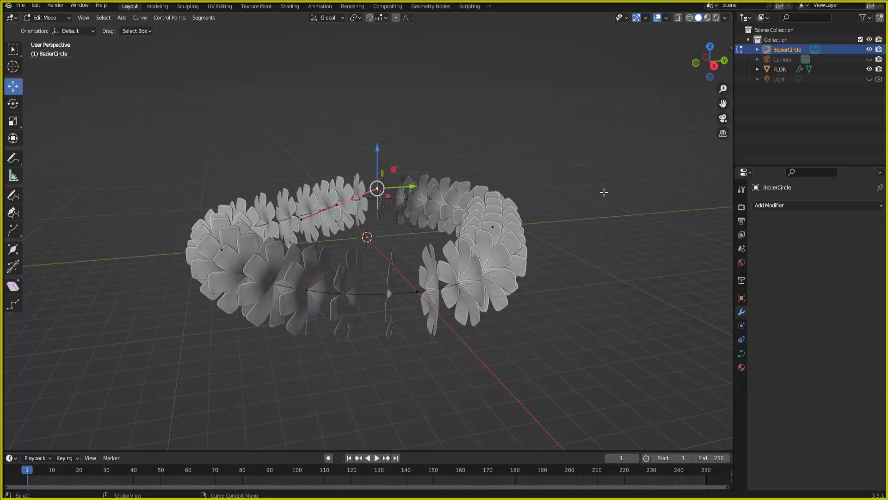
pyautogui.press('a')
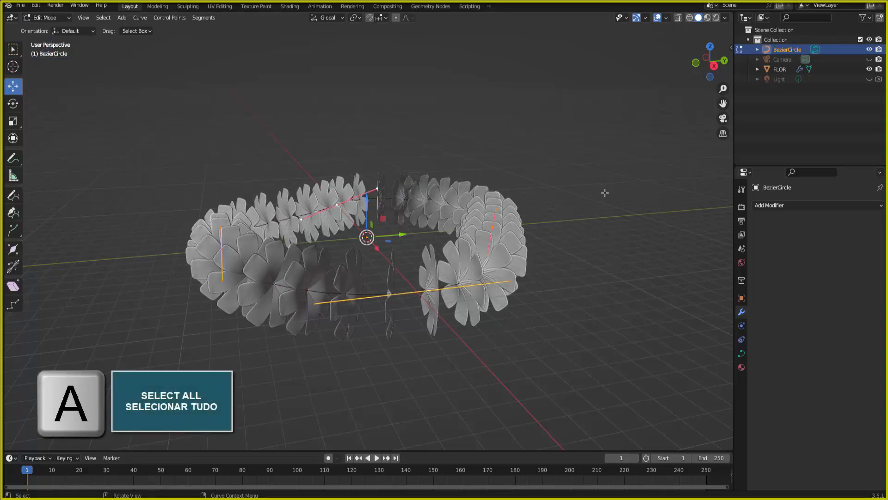
# Step: Display the scene in wireframe and enable the curve Normals overlay to show the curve's direction
pyautogui.click(689, 19)
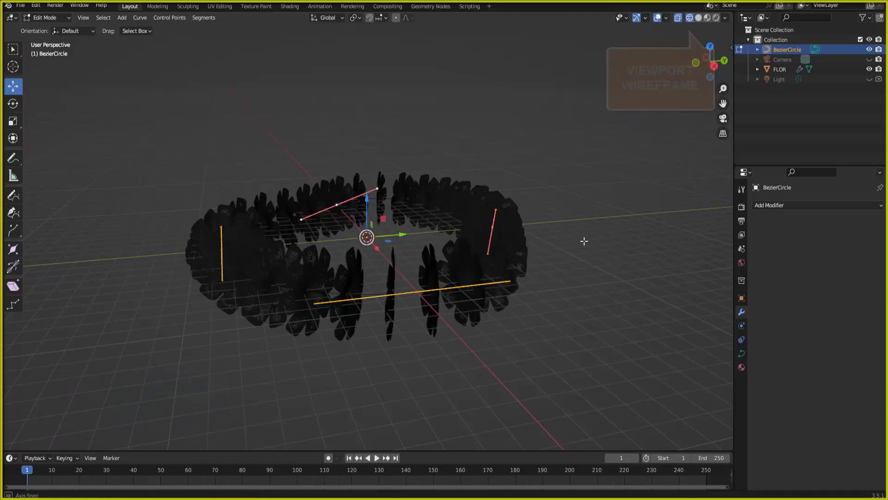
pyautogui.moveTo(584, 241); pyautogui.dragTo(557, 252, button='middle')
pyautogui.click(666, 18)
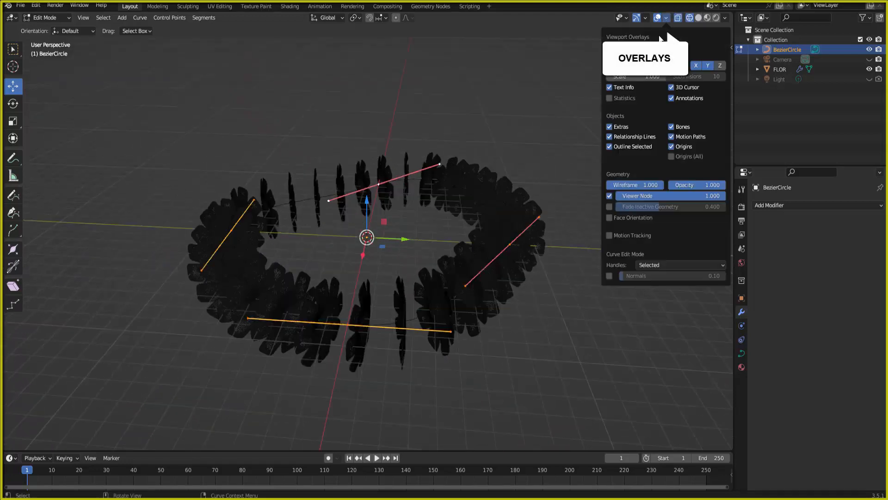
pyautogui.click(610, 275)
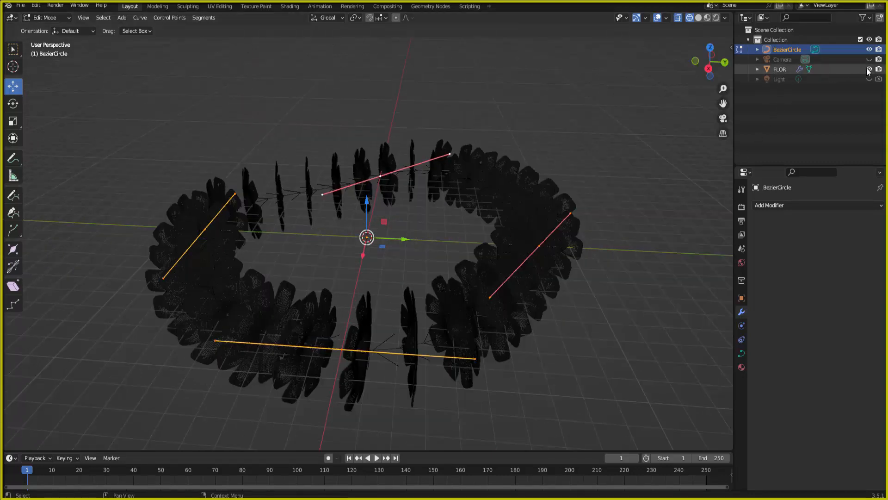
# Step: Hide FLOR from the viewport and render, and apply Switch Direction to the BezierCircle
pyautogui.click(869, 69)
pyautogui.click(879, 70)
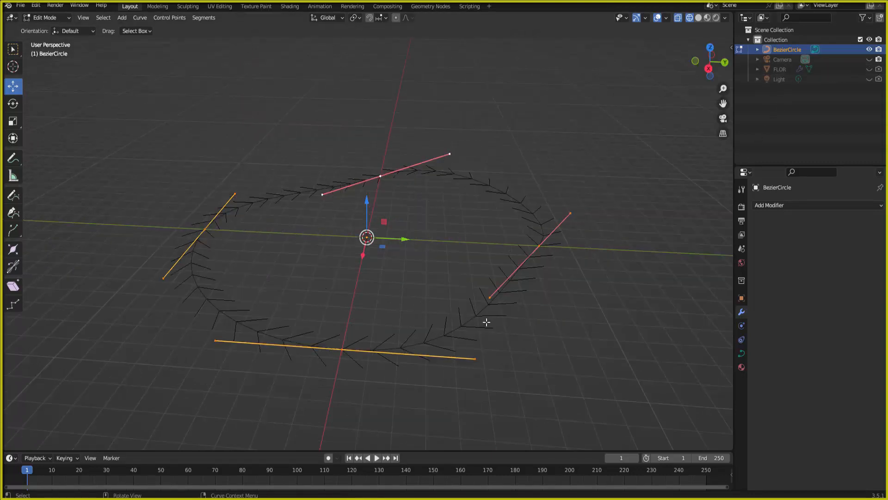
pyautogui.scroll(2, 487, 322)
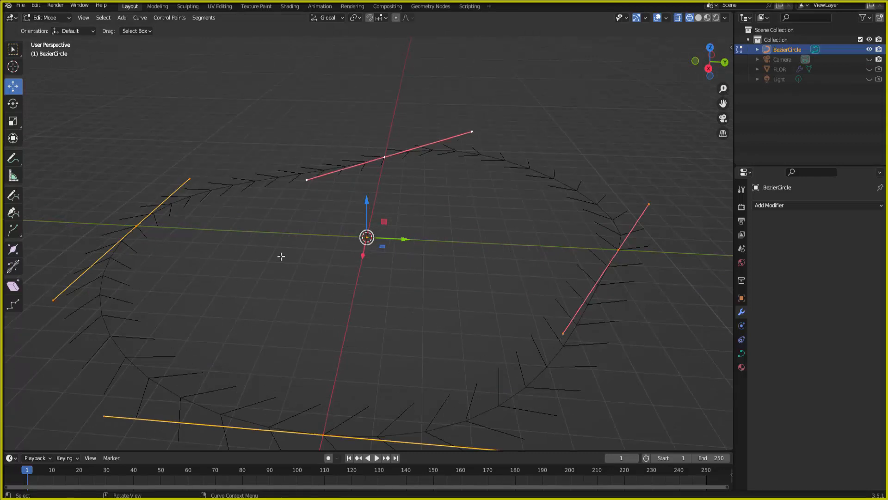
pyautogui.scroll(-3, 387, 269)
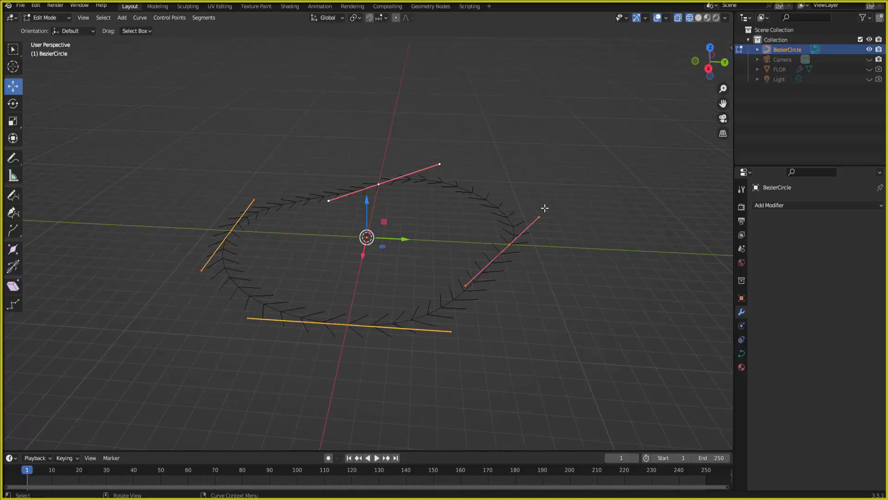
pyautogui.rightClick(641, 162)
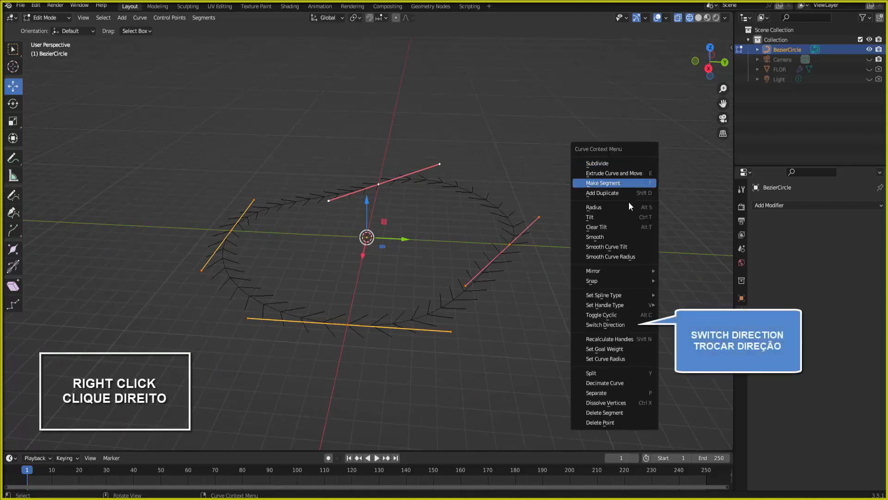
pyautogui.click(606, 324)
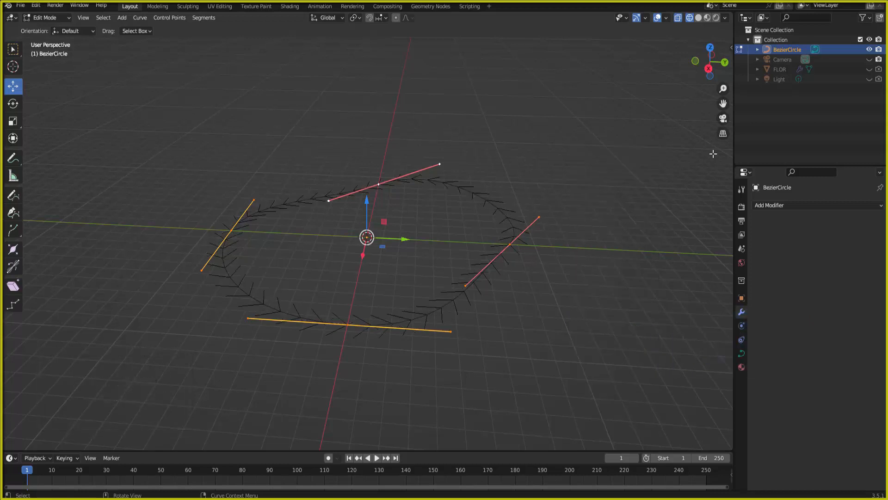
# Step: Make FLOR visible again in the viewport and render, and restore solid shading
pyautogui.click(869, 69)
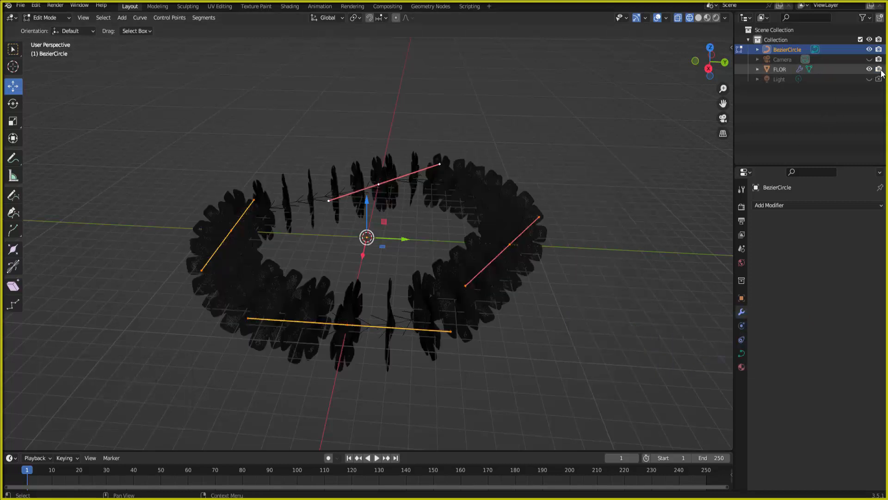
pyautogui.click(699, 18)
pyautogui.moveTo(589, 272)
pyautogui.mouseDown(button='middle')
pyautogui.moveTo(611, 251)
pyautogui.moveTo(611, 264)
pyautogui.mouseUp(button='middle')
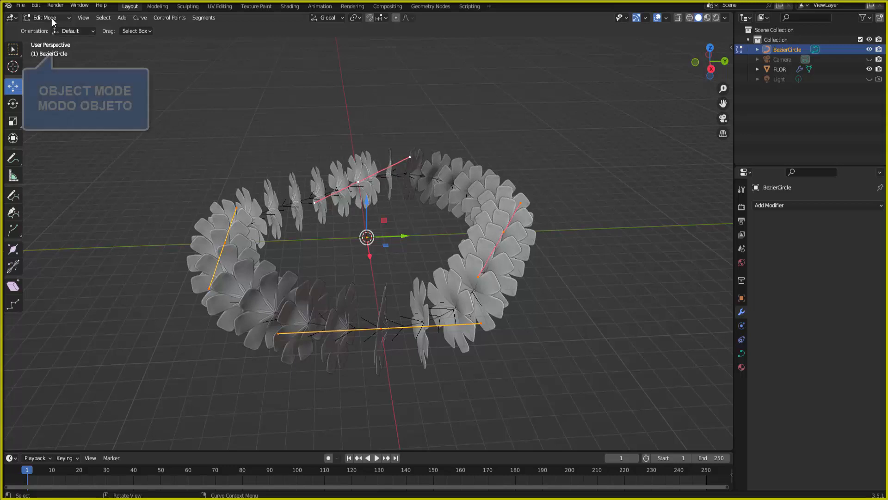
# Step: Return to Object Mode and apply the Array and Curve modifiers on FLOR
pyautogui.click(51, 18)
pyautogui.click(49, 28)
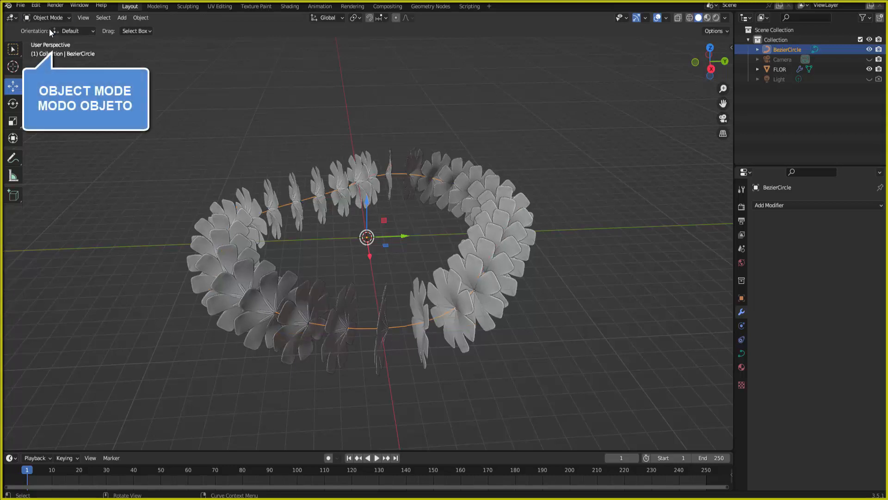
pyautogui.click(497, 192)
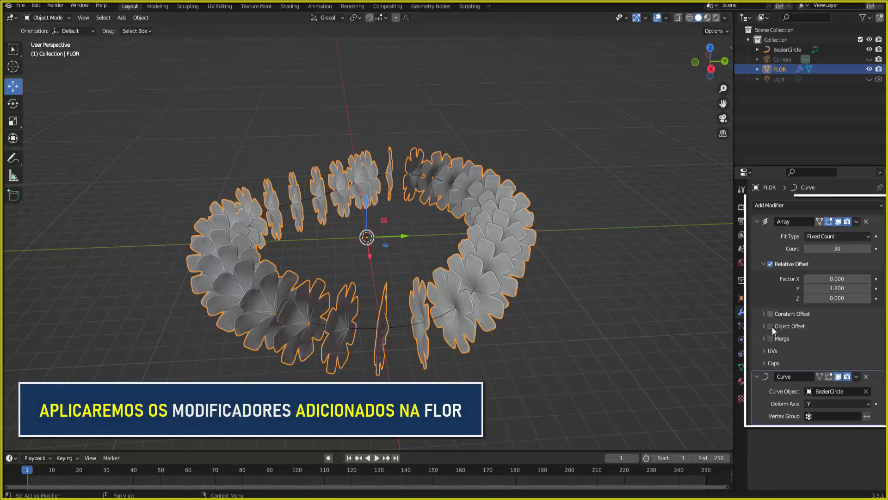
pyautogui.click(856, 221)
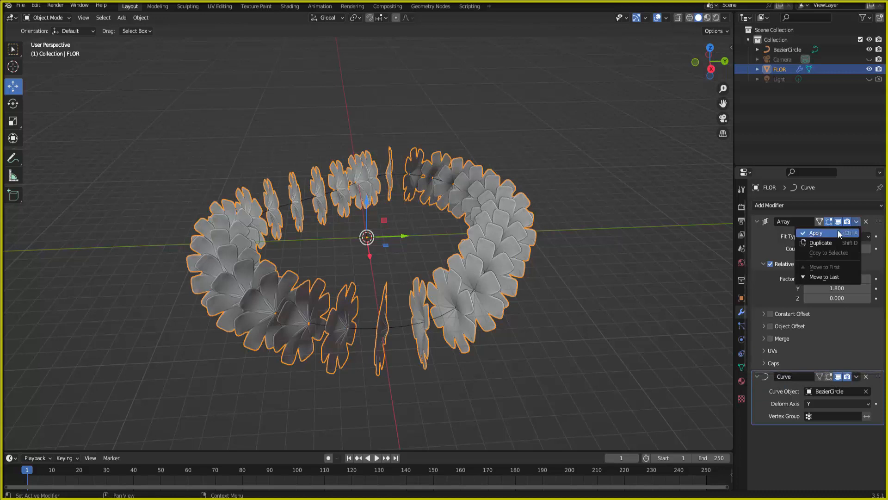
pyautogui.click(838, 231)
pyautogui.click(857, 222)
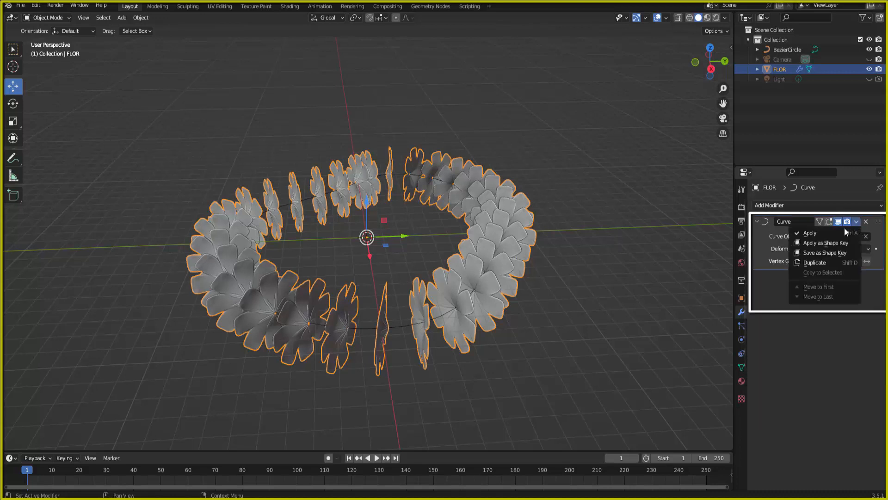
pyautogui.click(826, 232)
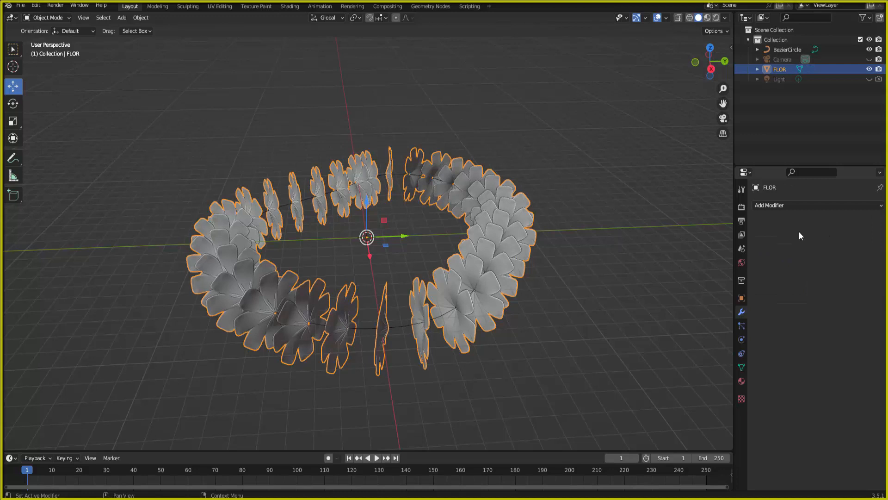
# Step: Give the BezierCircle a round bevel with a depth of 0.01 m to form the necklace string
pyautogui.click(395, 328)
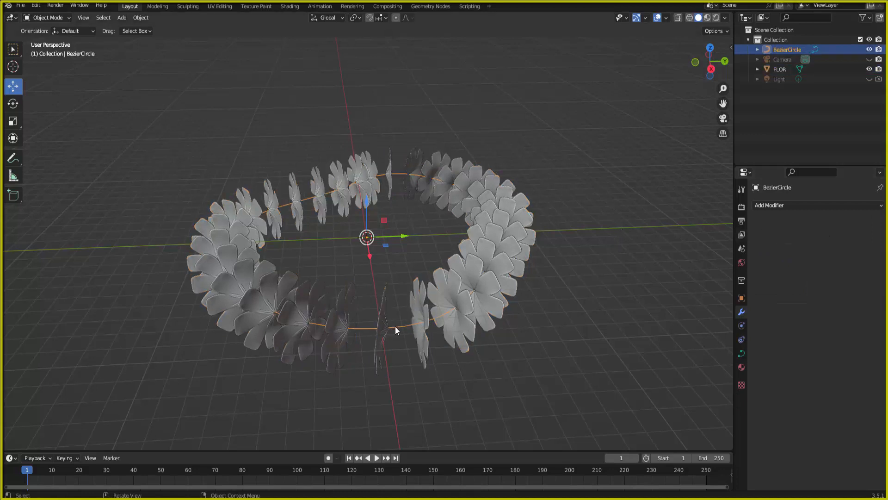
pyautogui.press('g')
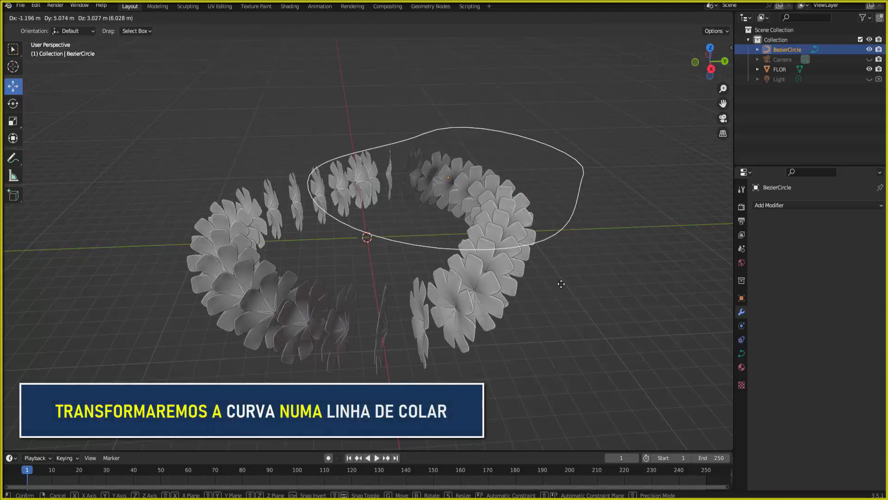
pyautogui.press('Escape')
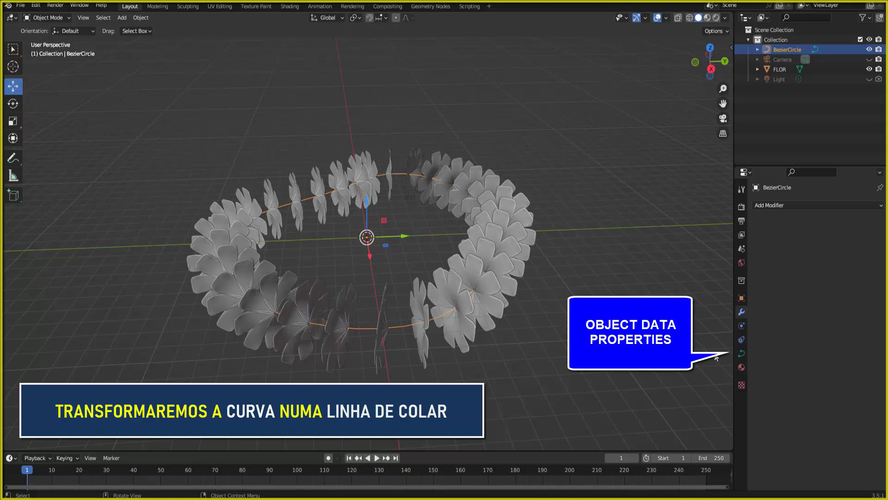
pyautogui.click(741, 354)
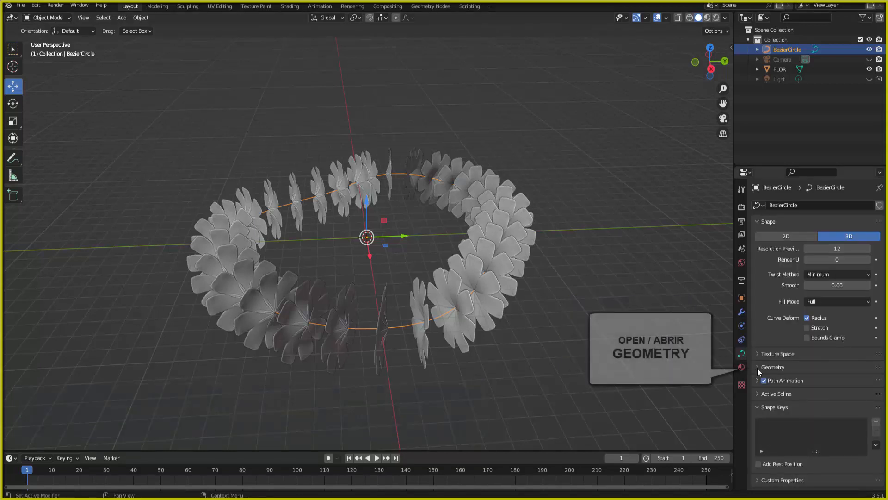
pyautogui.click(760, 368)
pyautogui.scroll(-5, 770, 409)
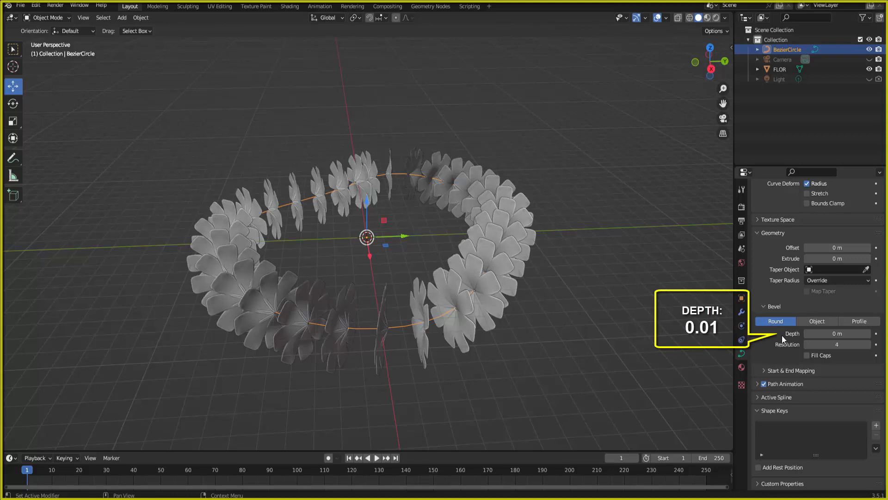
pyautogui.click(869, 333)
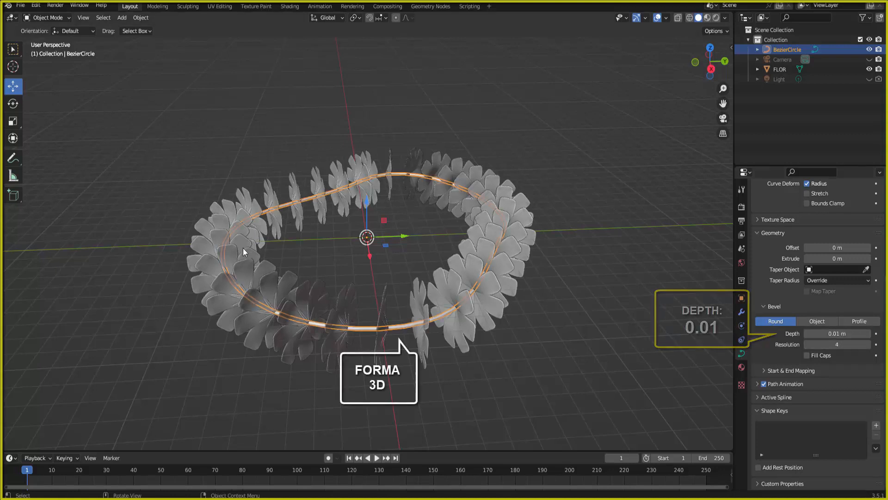
# Step: Convert the beveled BezierCircle curve to a mesh
pyautogui.moveTo(593, 255); pyautogui.dragTo(580, 240, button='middle')
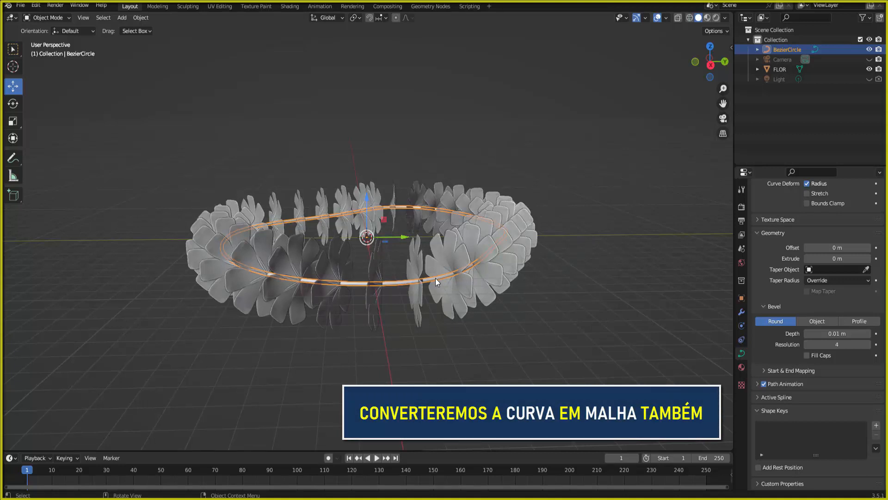
pyautogui.rightClick(620, 180)
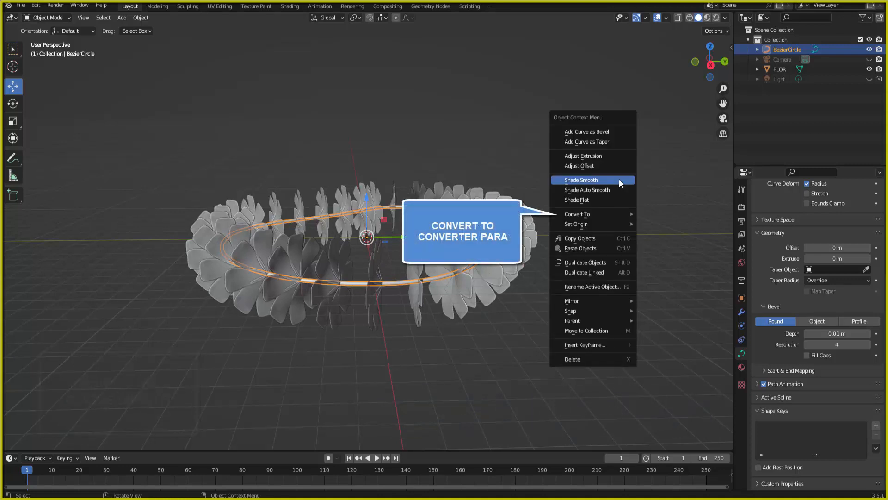
pyautogui.moveTo(592, 214)
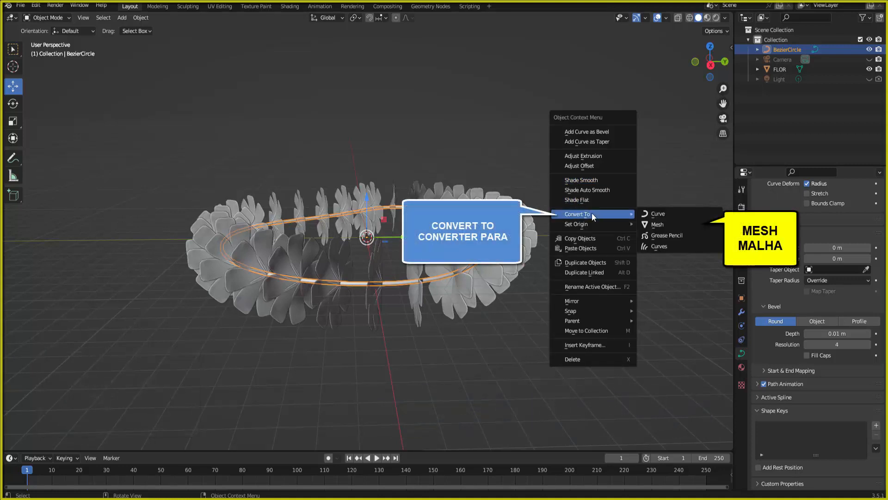
pyautogui.click(650, 224)
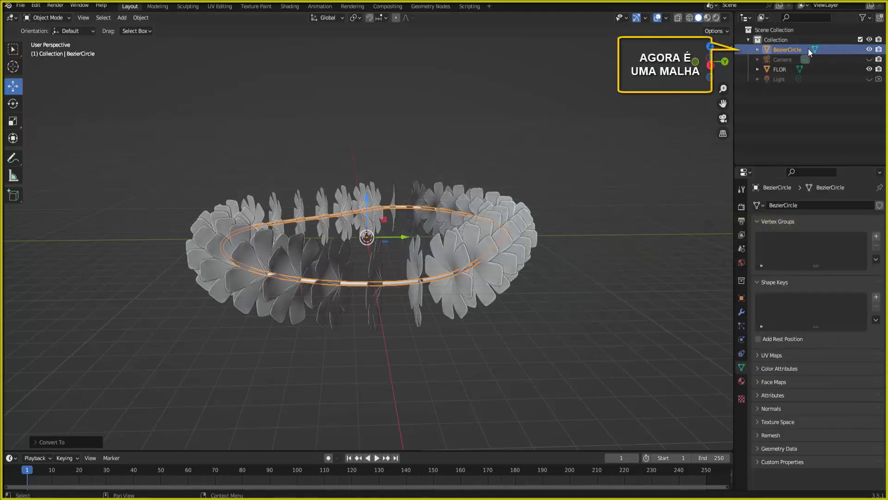
# Step: Rename the converted BezierCircle object as FIO
pyautogui.doubleClick(787, 48)
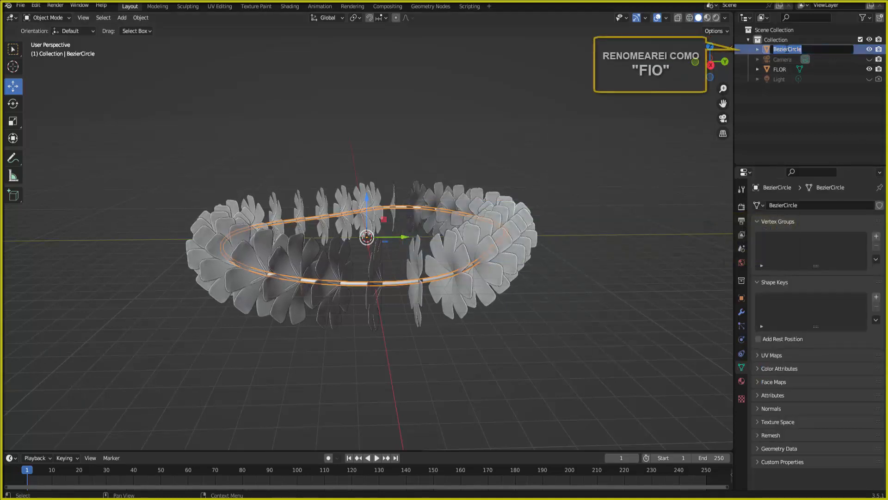
pyautogui.write('FIO')
pyautogui.press('Return')
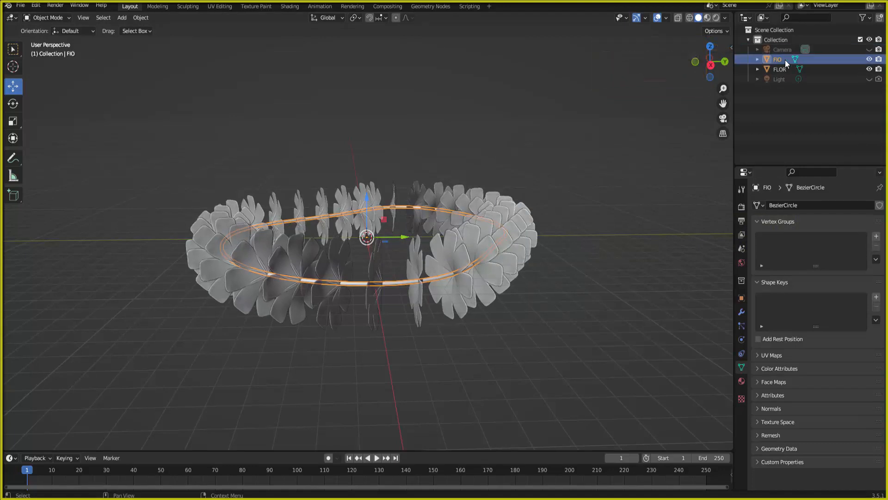
pyautogui.moveTo(620, 156); pyautogui.dragTo(626, 260, button='middle')
pyautogui.click(653, 236)
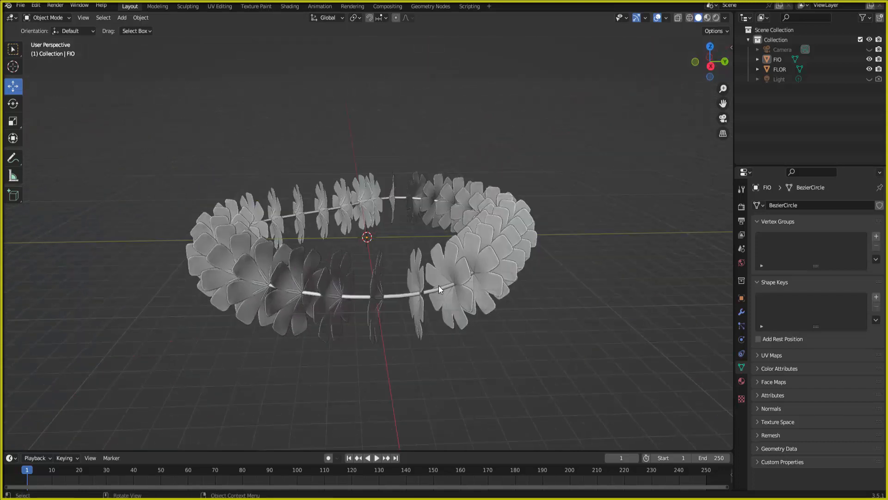
pyautogui.click(445, 262)
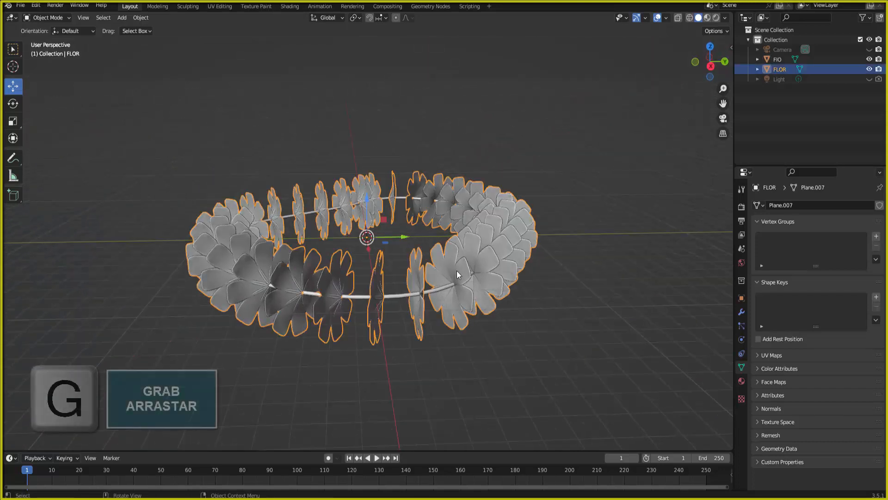
pyautogui.press('g')
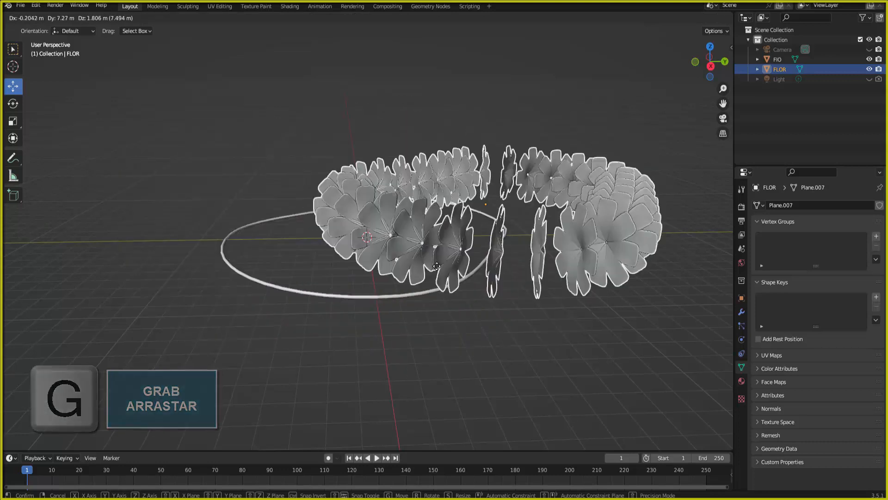
pyautogui.rightClick(499, 242)
pyautogui.moveTo(643, 236); pyautogui.dragTo(620, 253, button='middle')
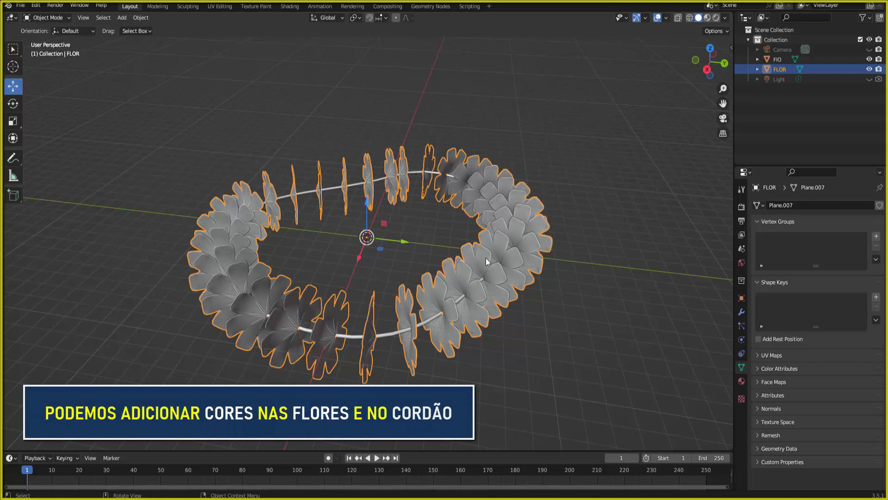
# Step: Add a new material to the FIO string and set its base color to yellow
pyautogui.click(394, 336)
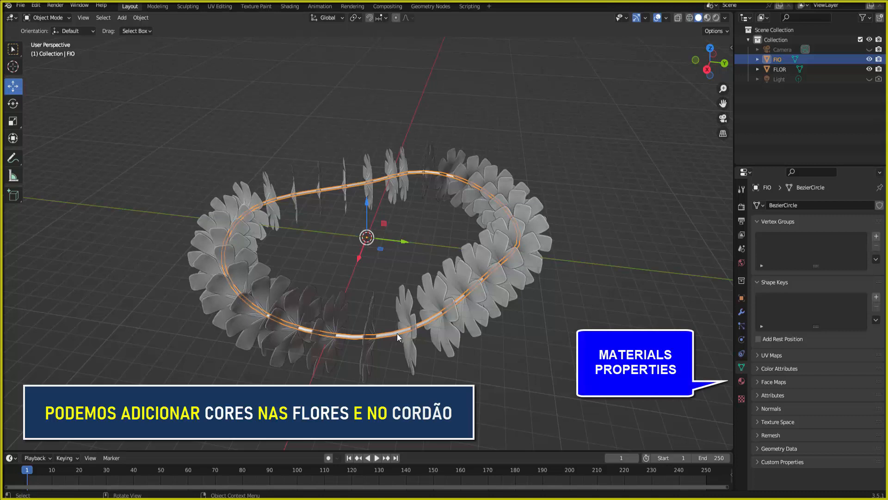
pyautogui.click(741, 380)
pyautogui.click(814, 247)
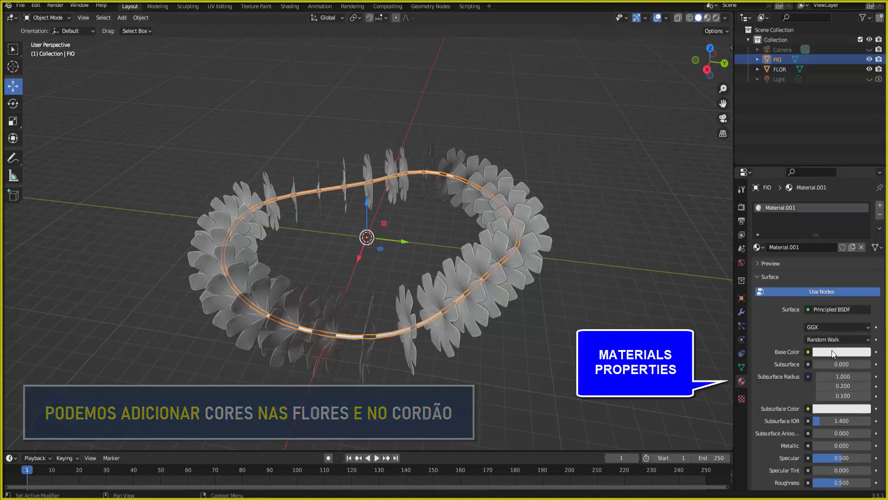
pyautogui.click(832, 354)
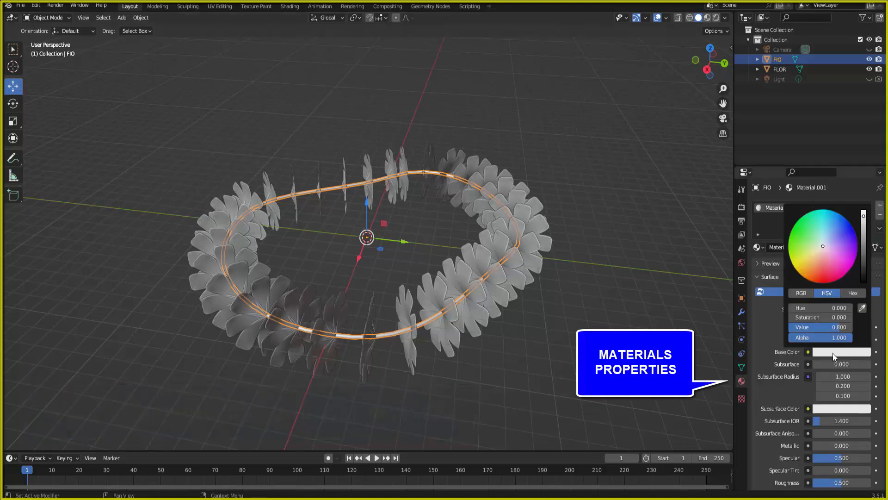
pyautogui.click(800, 262)
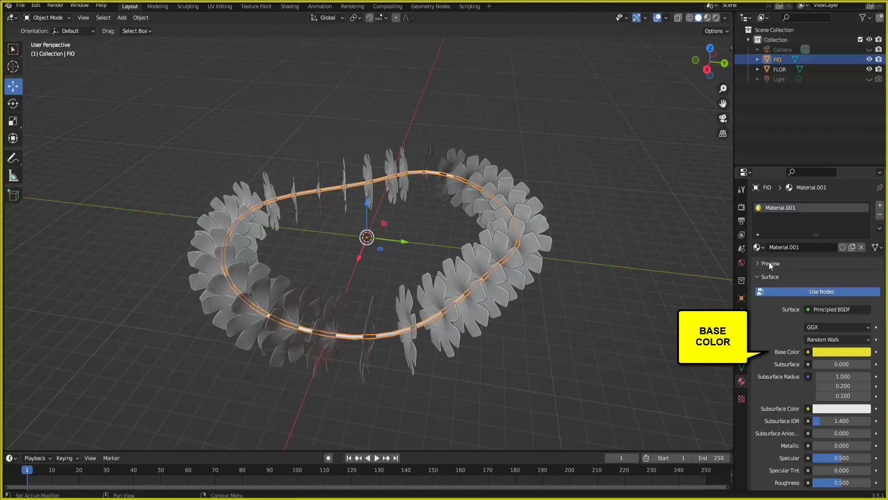
# Step: Add a new material with a green base color to FLOR and display the viewport in Material Preview shading
pyautogui.click(499, 176)
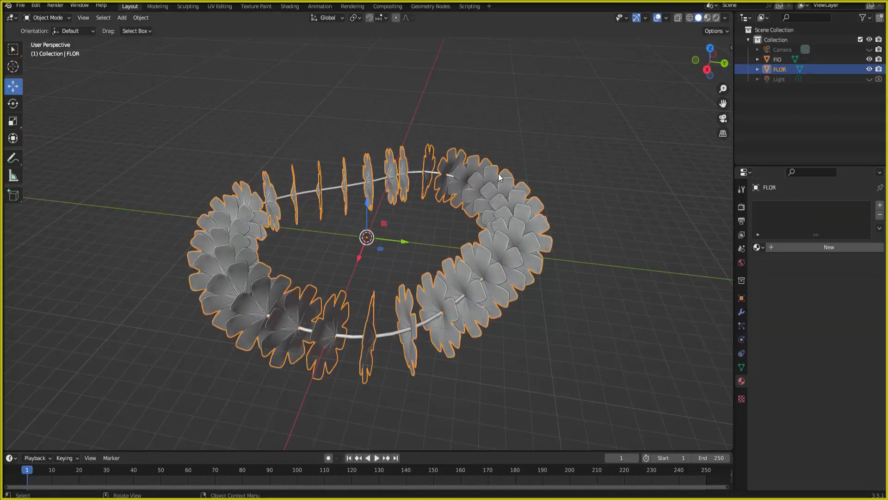
pyautogui.click(834, 249)
pyautogui.click(835, 349)
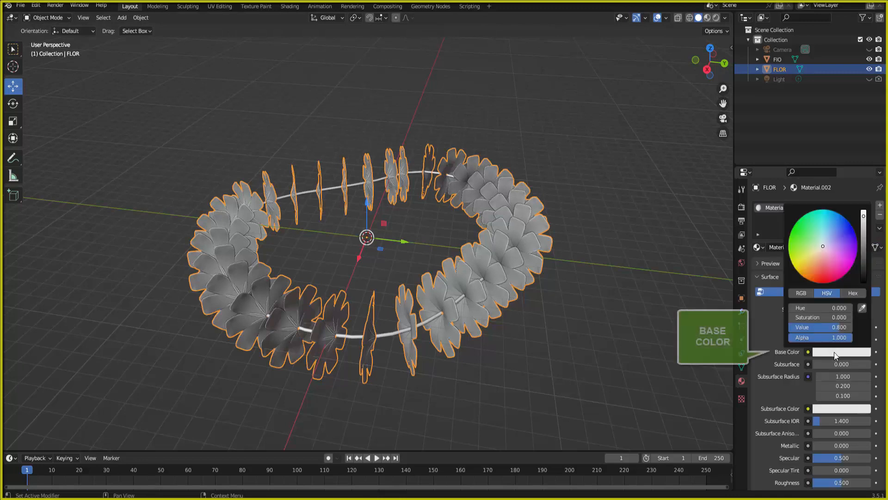
pyautogui.click(800, 228)
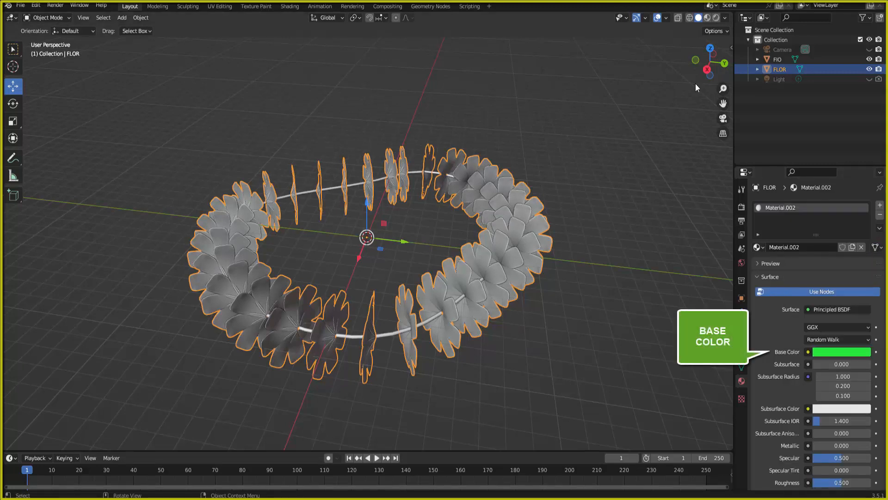
pyautogui.click(707, 21)
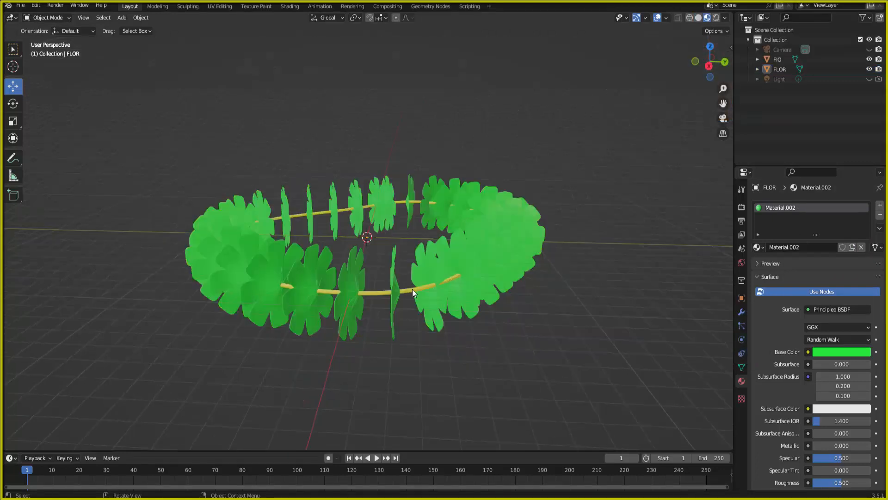
# Step: Change the base color of the FIO string's material to orange-red and deselect the string
pyautogui.click(412, 289)
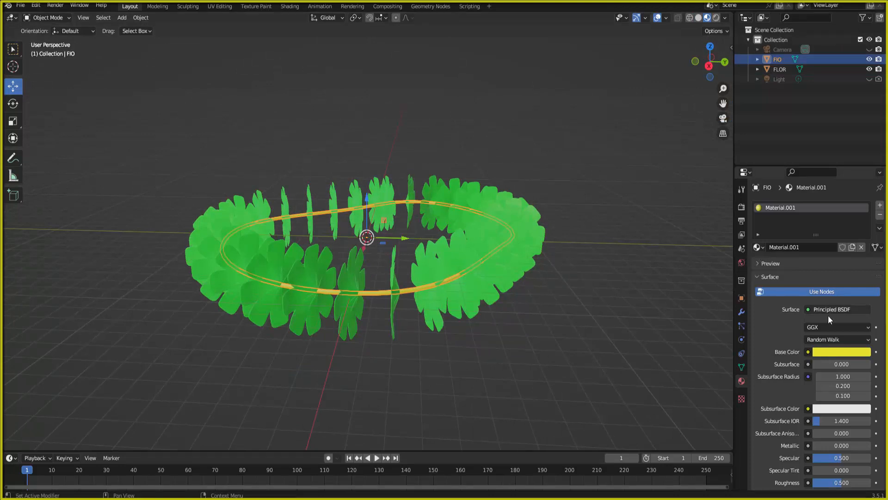
pyautogui.click(837, 352)
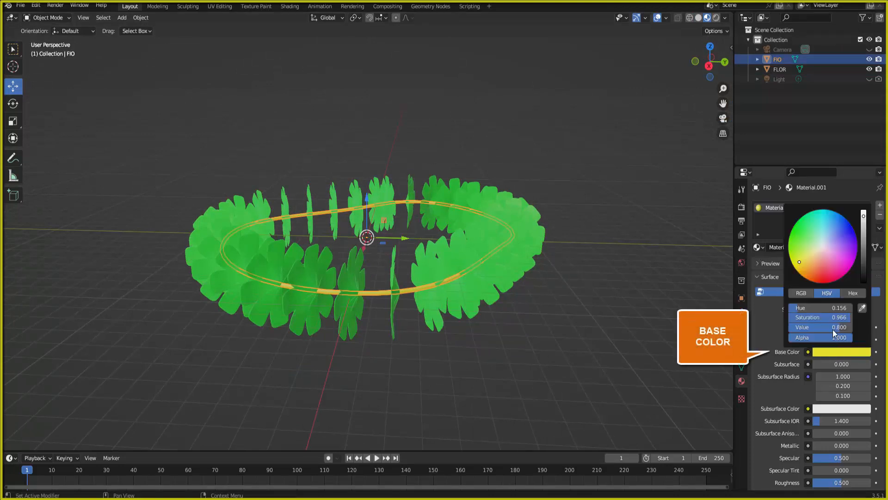
pyautogui.click(817, 277)
pyautogui.moveTo(643, 315); pyautogui.dragTo(641, 331, button='middle')
pyautogui.click(641, 331)
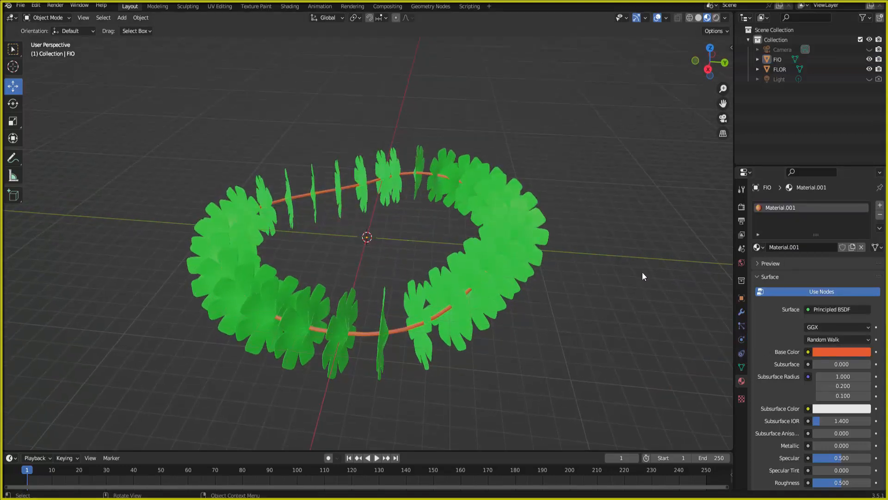
pyautogui.moveTo(643, 272)
pyautogui.mouseDown(button='middle')
pyautogui.moveTo(643, 299)
pyautogui.moveTo(678, 290)
pyautogui.moveTo(640, 271)
pyautogui.mouseUp(button='middle')
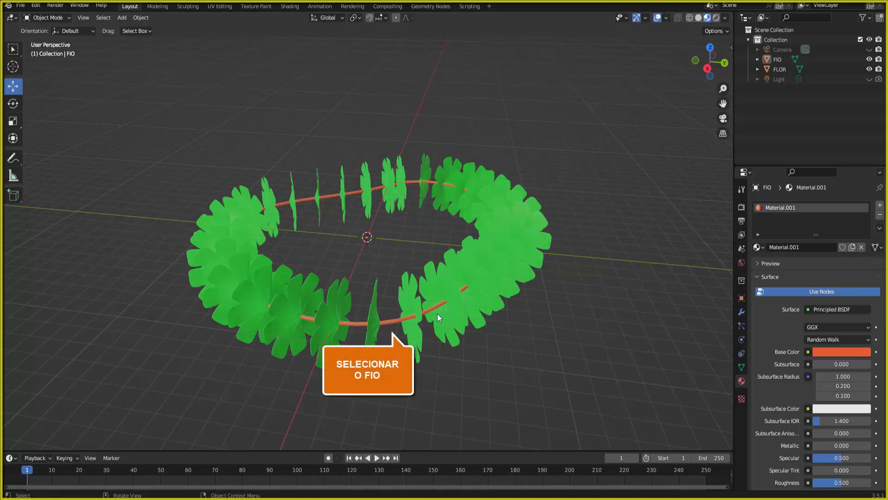
# Step: Join the FIO string and the FLOR flowers into a single object, with FLOR as the active object
pyautogui.click(397, 320)
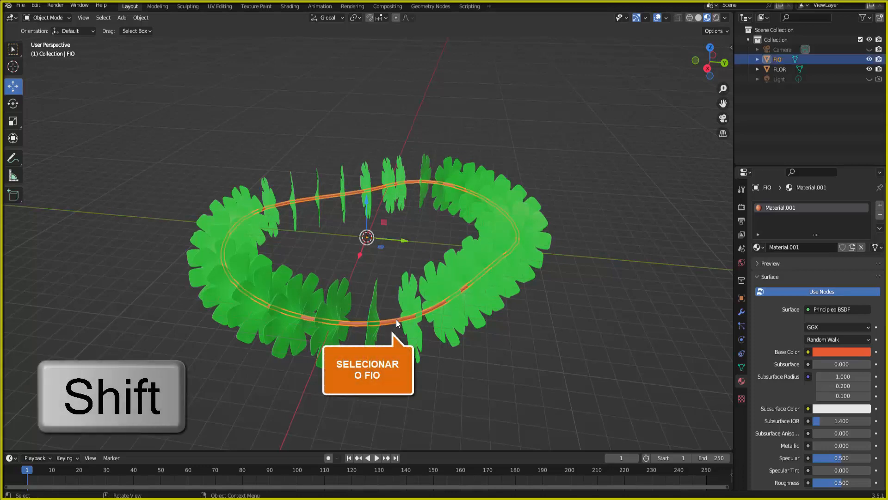
pyautogui.keyDown('shift'); pyautogui.click(508, 181); pyautogui.keyUp('shift')
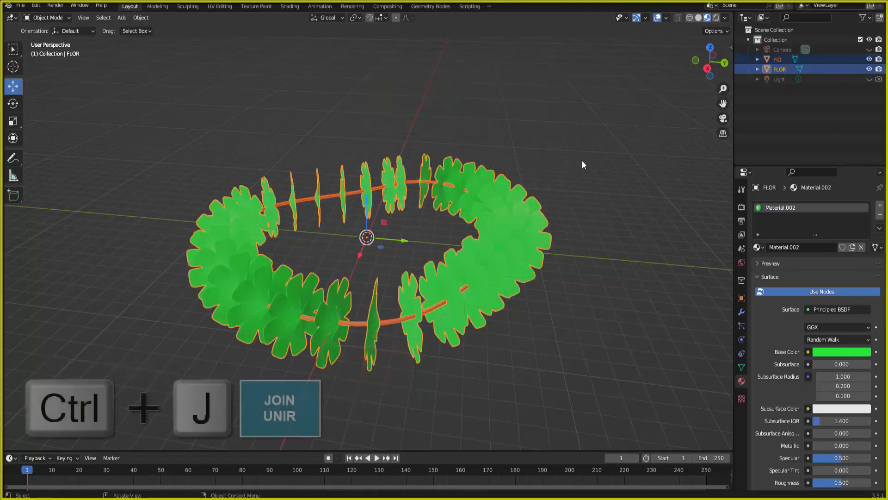
pyautogui.hotkey('ctrl', 'j')
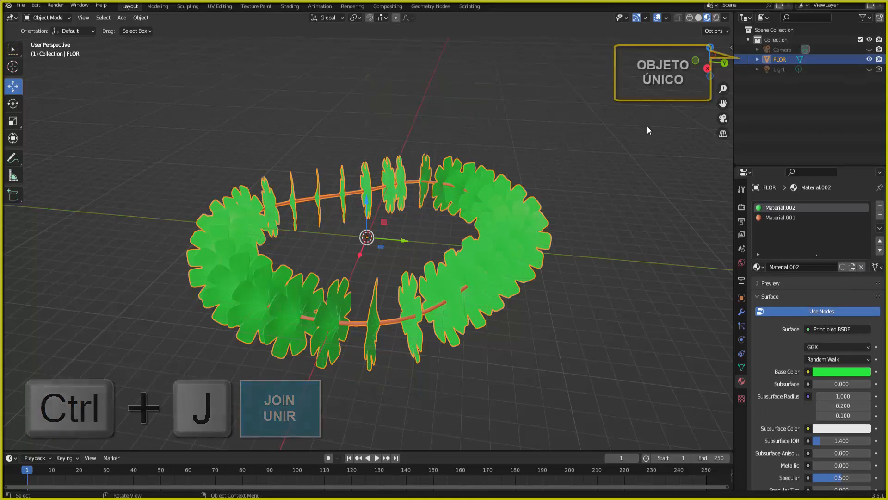
# Step: Rename the joined FLOR object as COLAR HAVAIANO
pyautogui.doubleClick(786, 60)
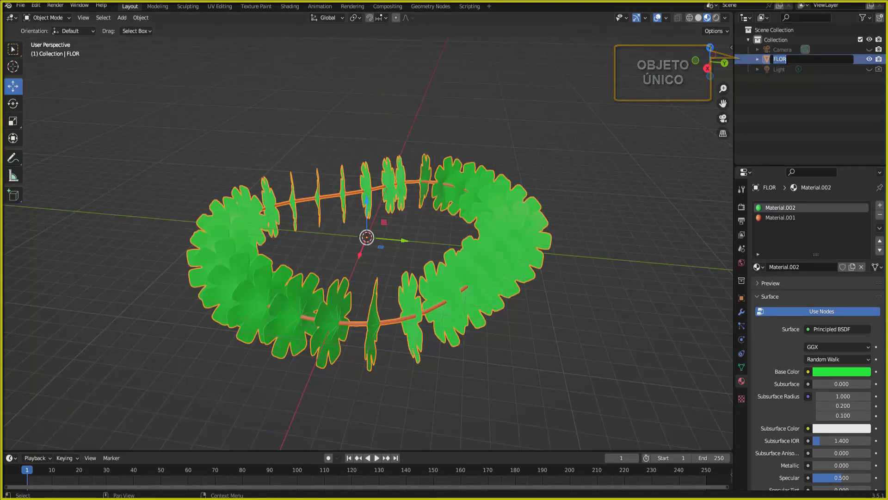
pyautogui.write('COLA')
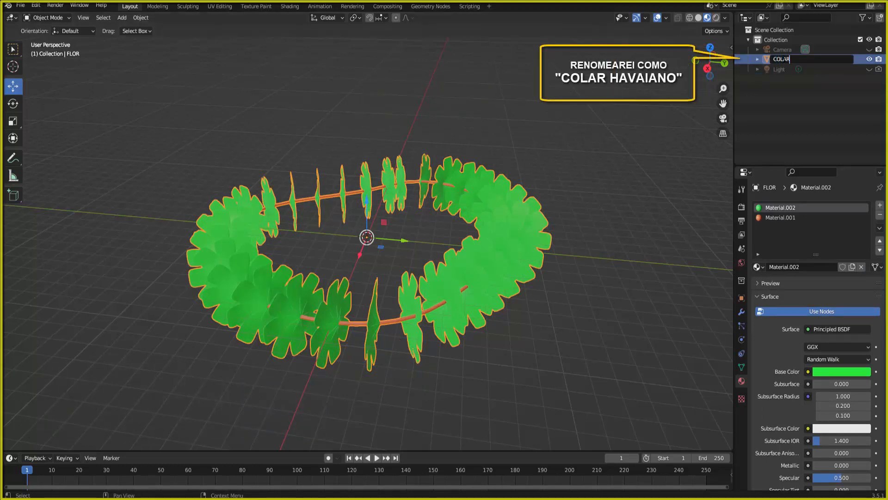
pyautogui.write('R HAVAIANO')
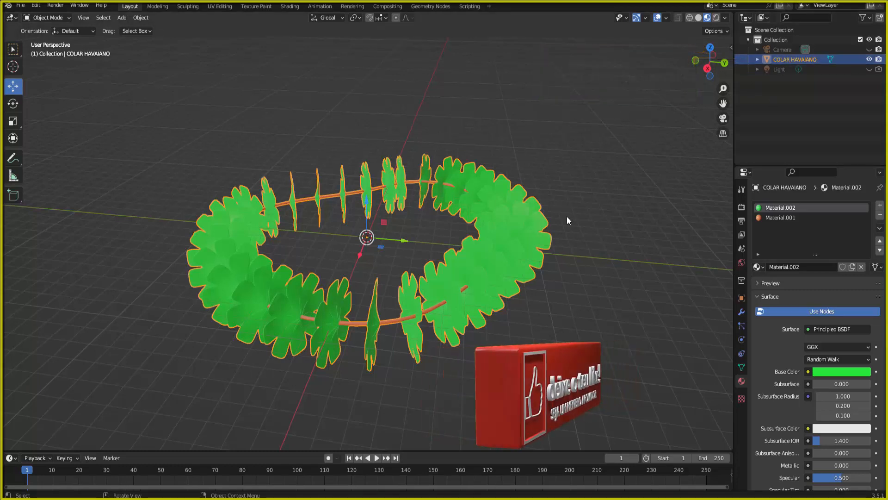
# Step: Examine the joined COLAR HAVAIANO from several angles and distances, with a trial move to check that flowers and string move together
pyautogui.moveTo(567, 215); pyautogui.dragTo(569, 246, button='middle')
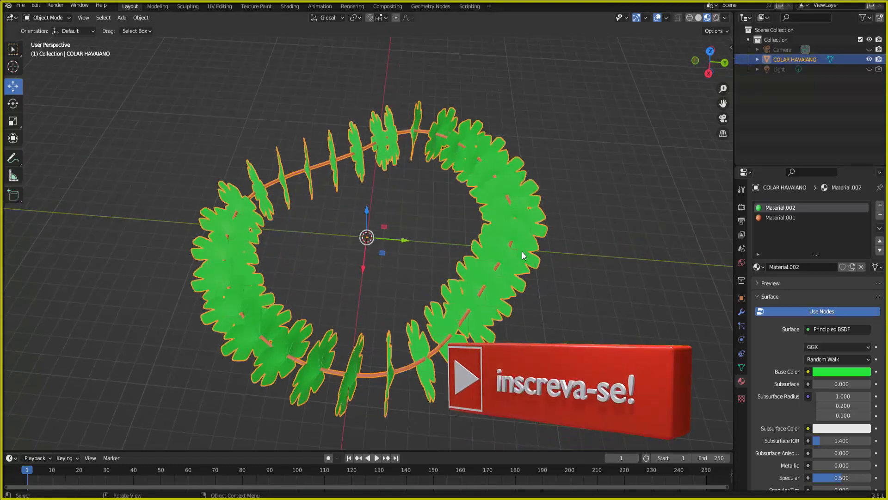
pyautogui.press('g')
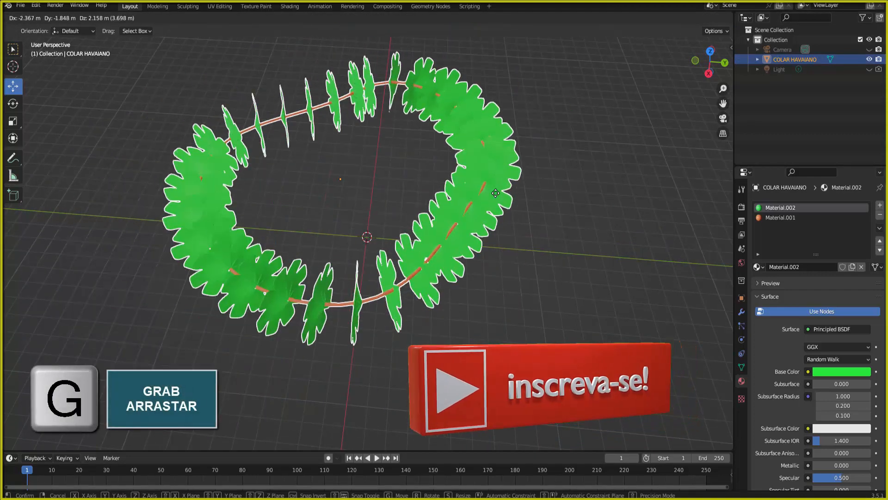
pyautogui.rightClick(532, 200)
pyautogui.scroll(-2, 565, 210)
pyautogui.moveTo(567, 215); pyautogui.dragTo(562, 189, button='middle')
pyautogui.scroll(3, 559, 189)
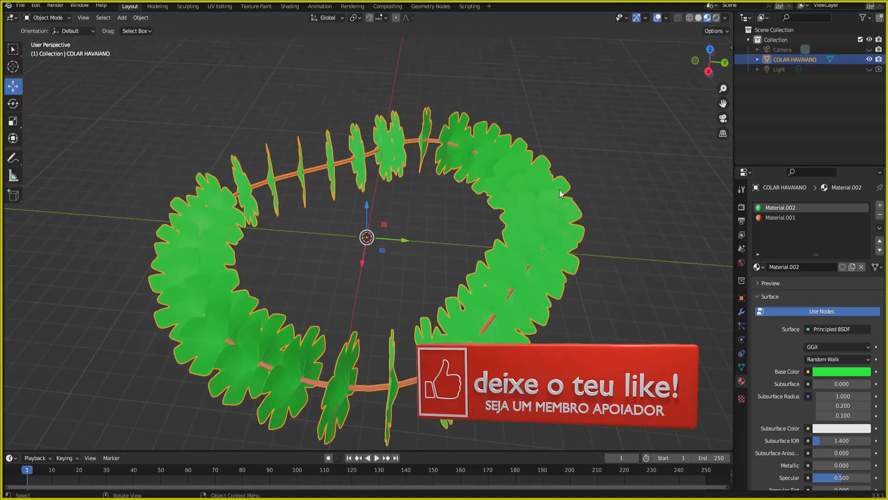
pyautogui.scroll(-2, 559, 189)
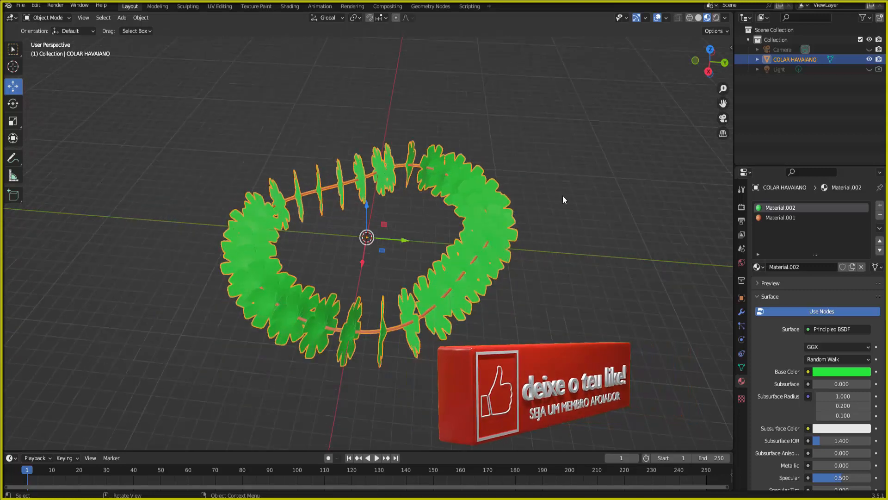
pyautogui.moveTo(563, 194); pyautogui.dragTo(562, 174, button='middle')
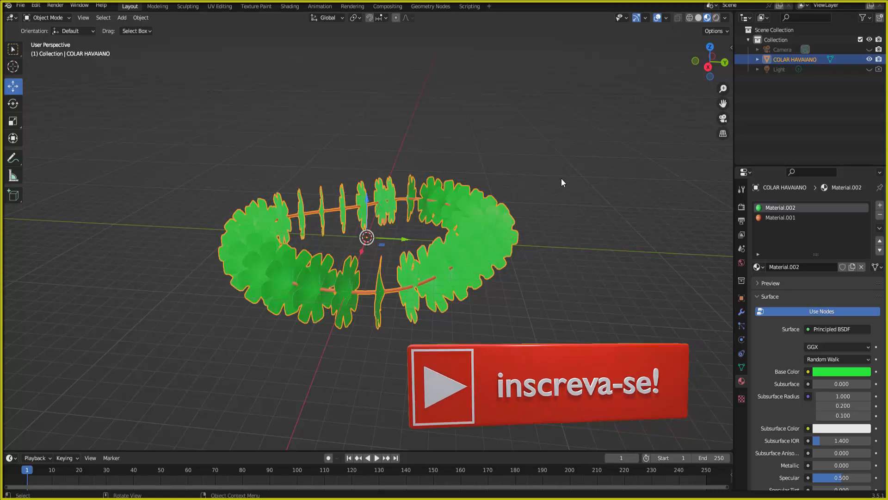